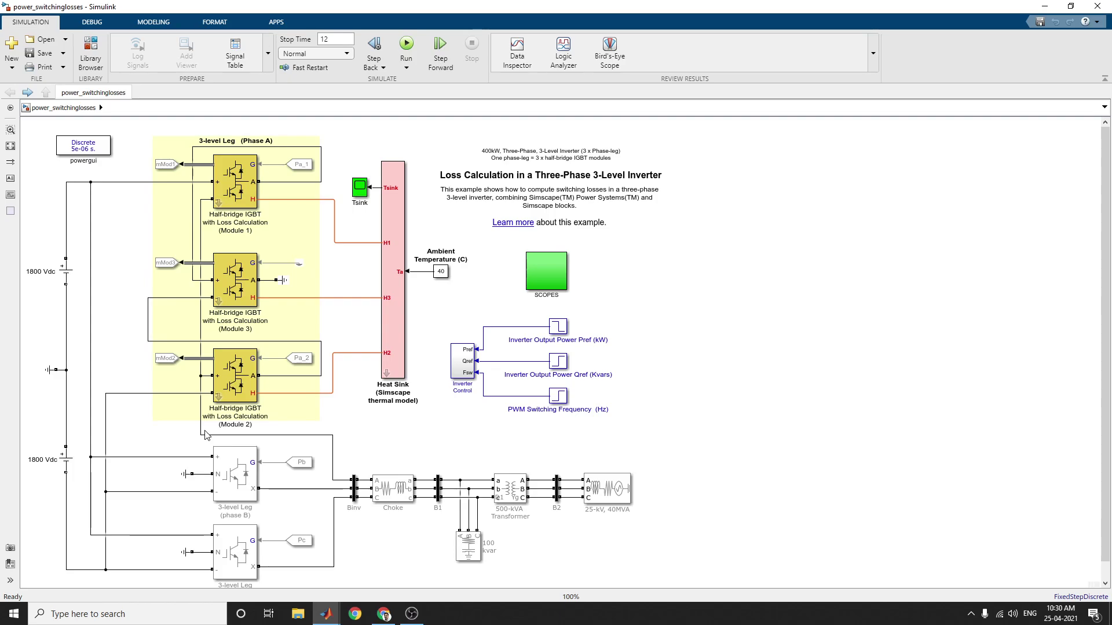
# Examine the Phase A 3-level leg and its three half-bridge IGBT modules in the inverter model.
pyautogui.click(237, 366)
pyautogui.click(513, 249)
pyautogui.click(163, 346)
pyautogui.click(359, 321)
pyautogui.click(284, 269)
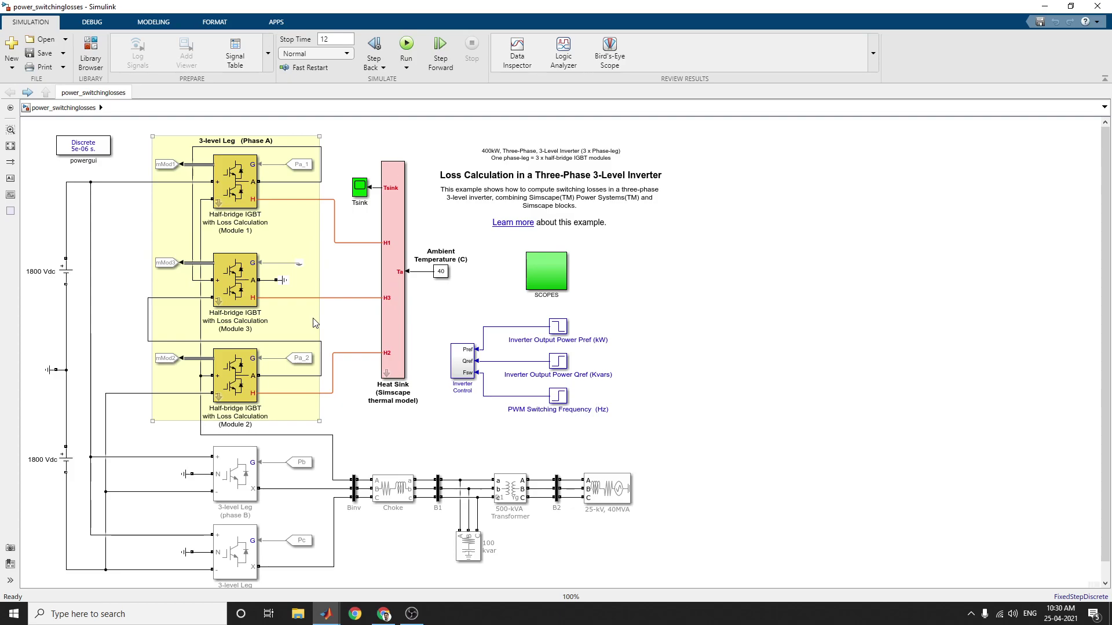
pyautogui.click(355, 286)
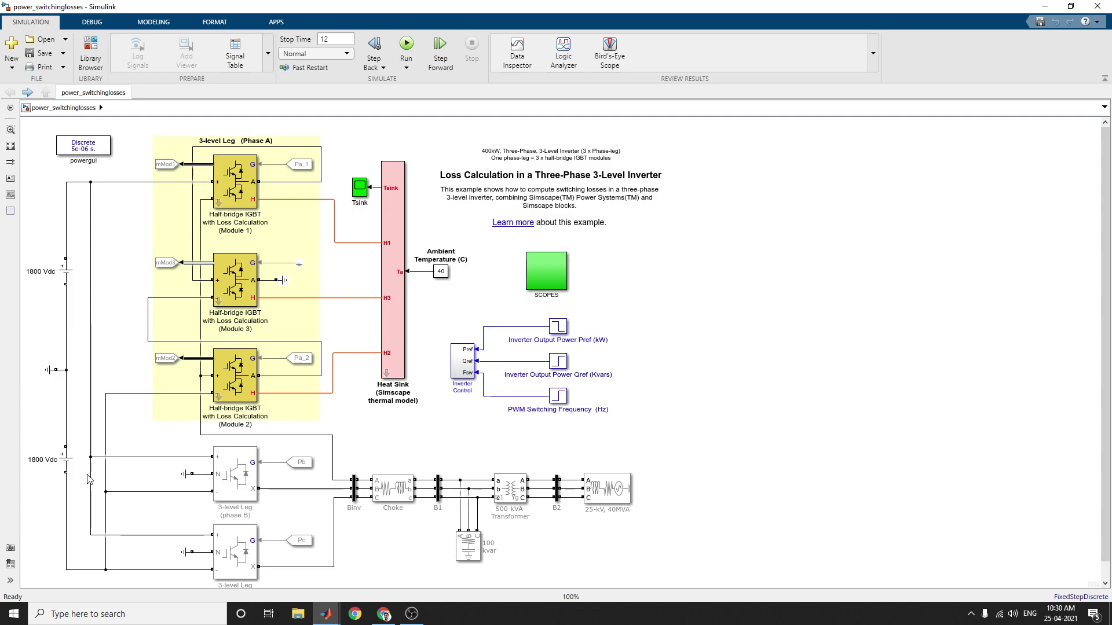
pyautogui.click(257, 378)
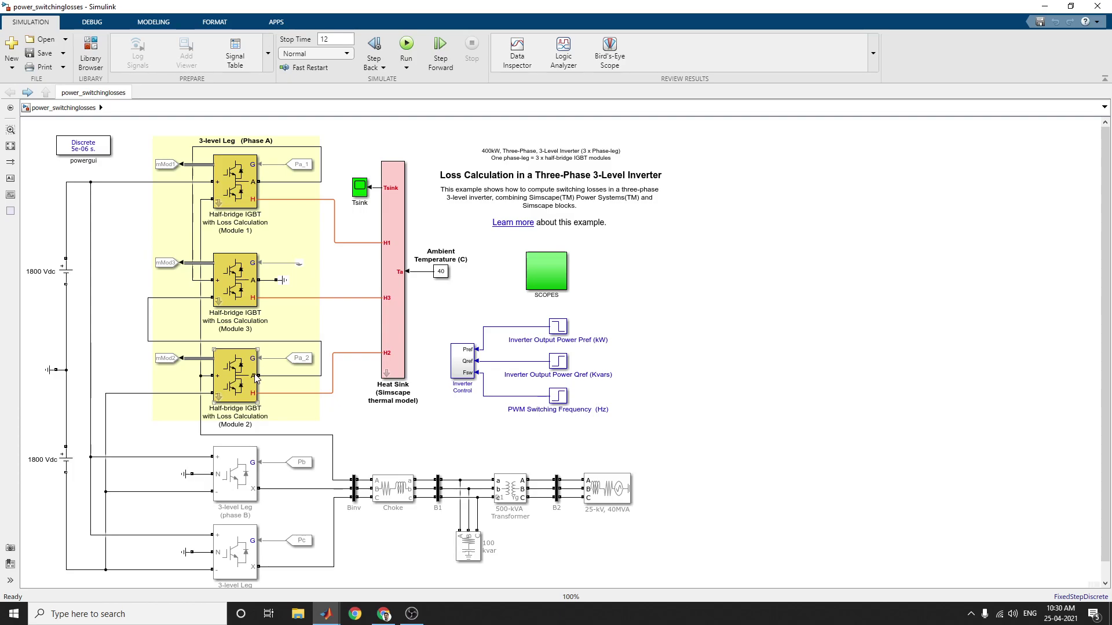
pyautogui.click(312, 426)
pyautogui.click(313, 191)
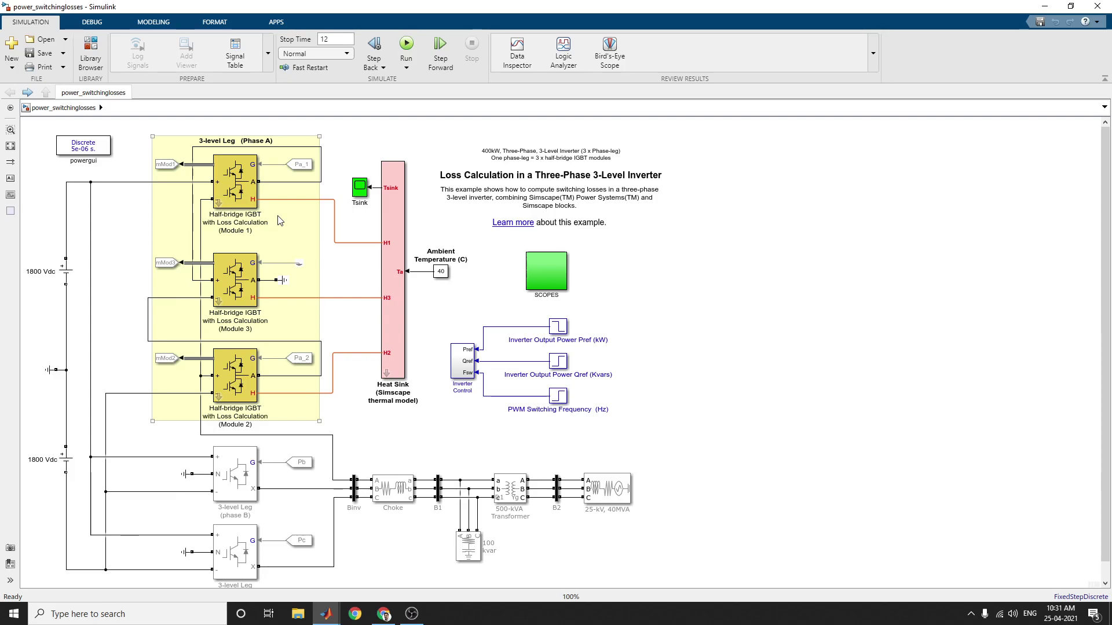
pyautogui.click(347, 174)
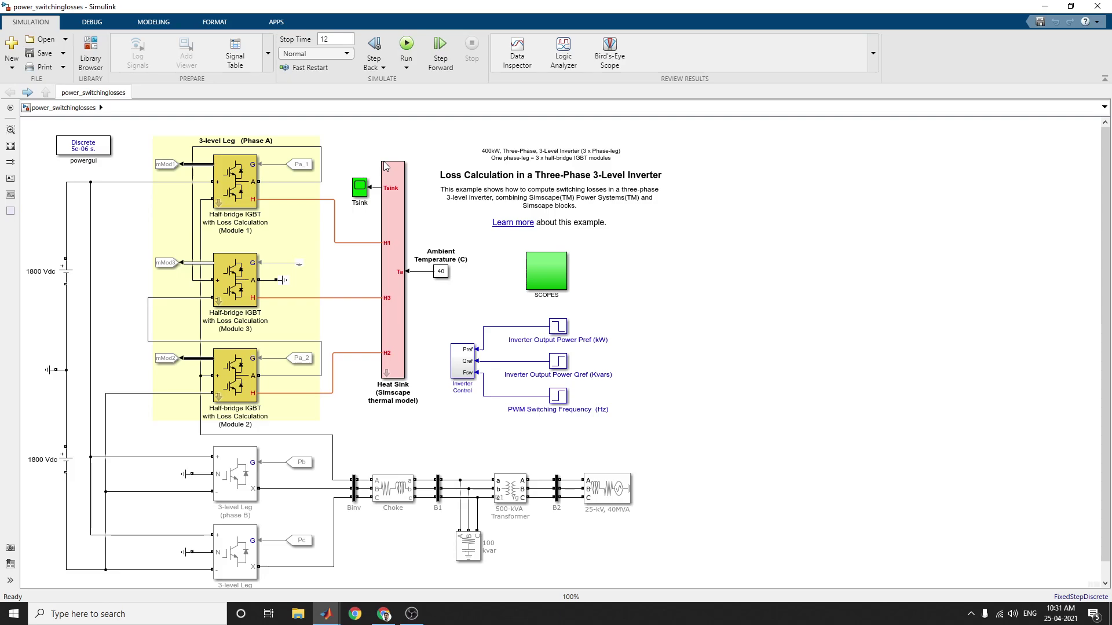
pyautogui.click(255, 186)
pyautogui.click(286, 211)
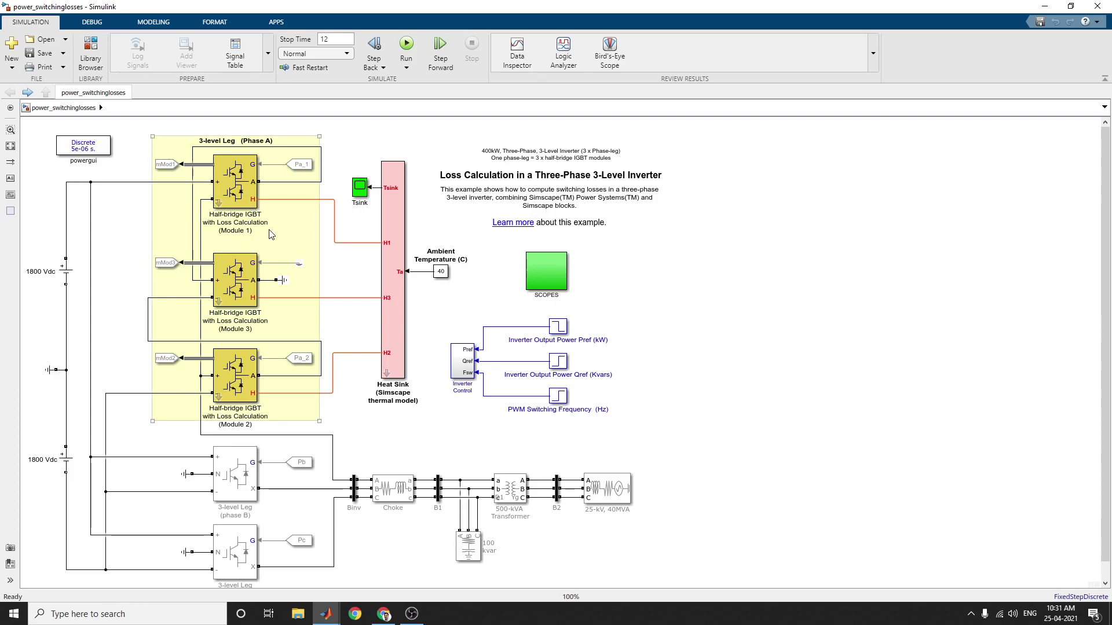
pyautogui.click(243, 291)
pyautogui.click(253, 374)
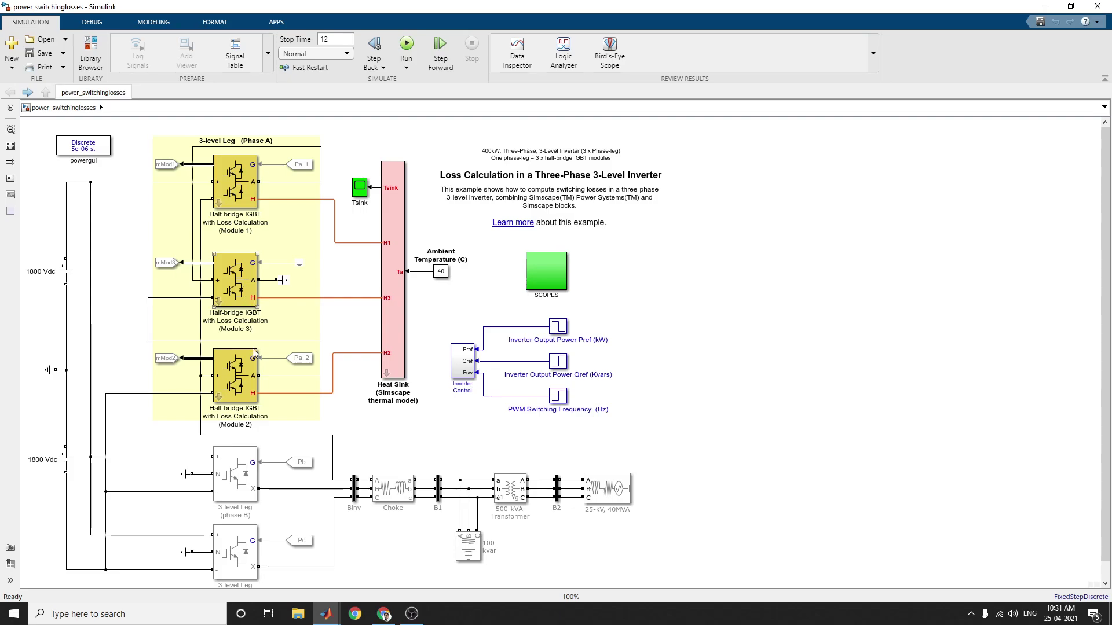
# Review the general, IGBT and diode block parameters of the half-bridge IGBT Module 1, leaving them as they are.
pyautogui.doubleClick(249, 196)
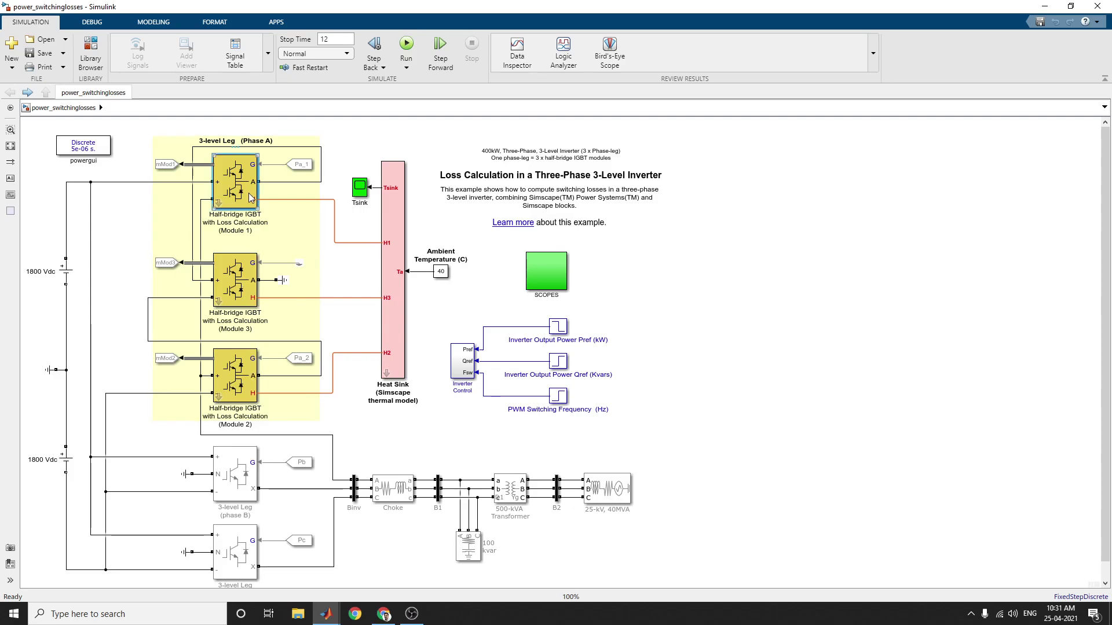
pyautogui.moveTo(416, 1); pyautogui.dragTo(542, 39)
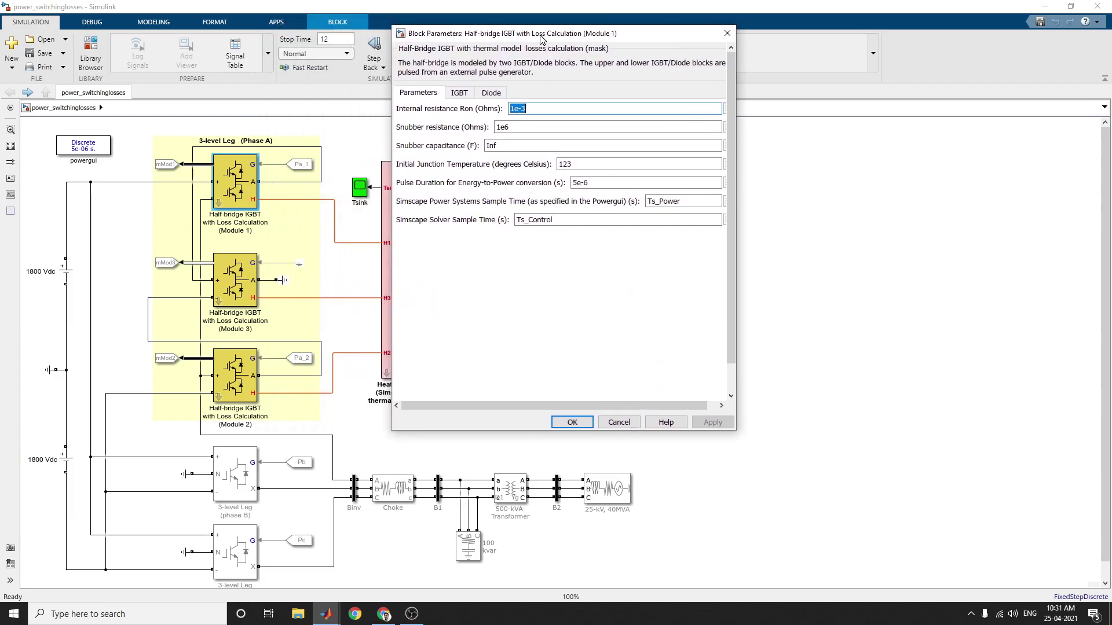
pyautogui.click(294, 159)
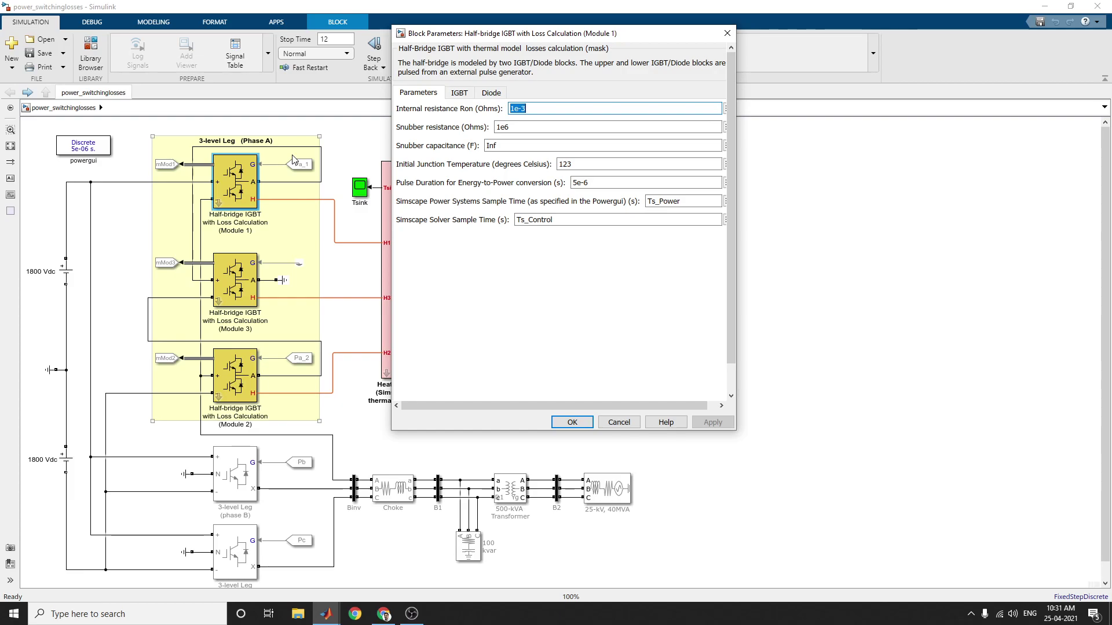
pyautogui.click(461, 93)
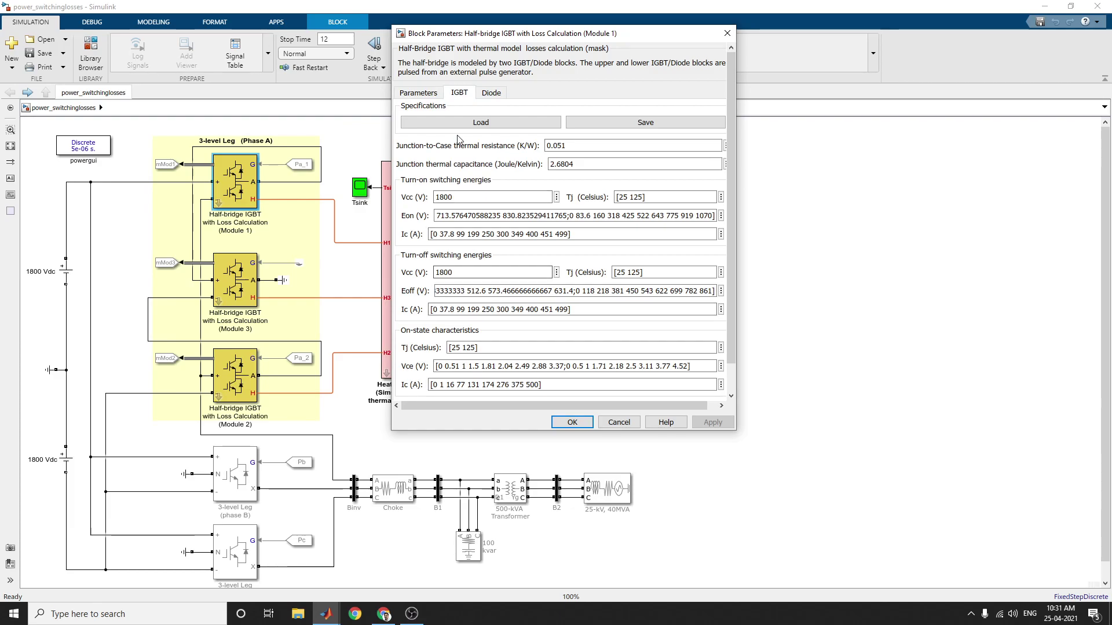
pyautogui.click(490, 94)
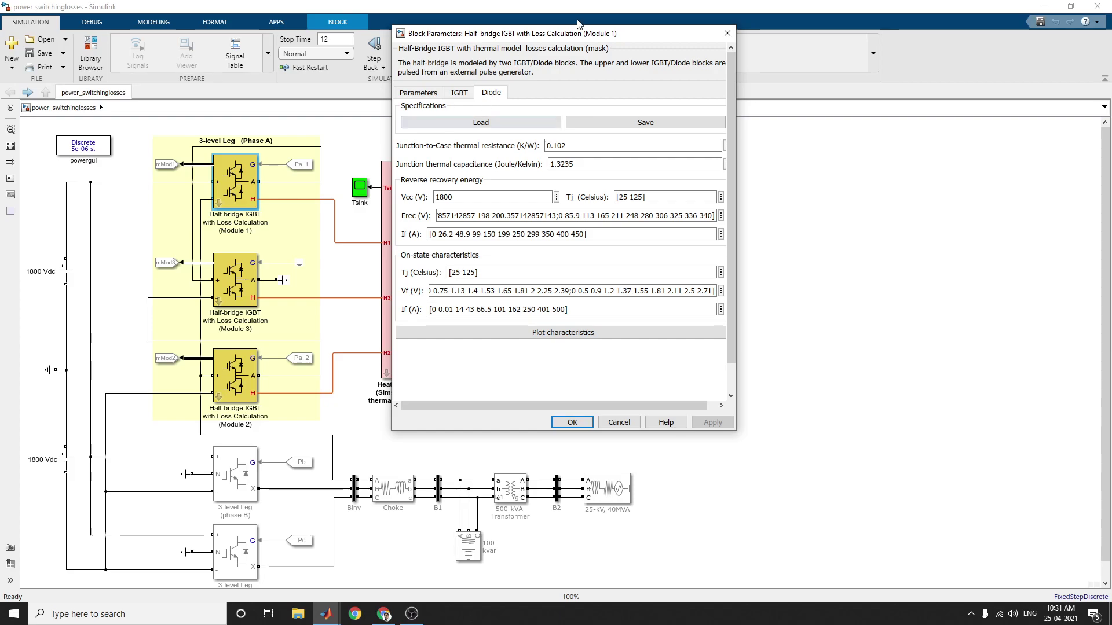
pyautogui.click(726, 34)
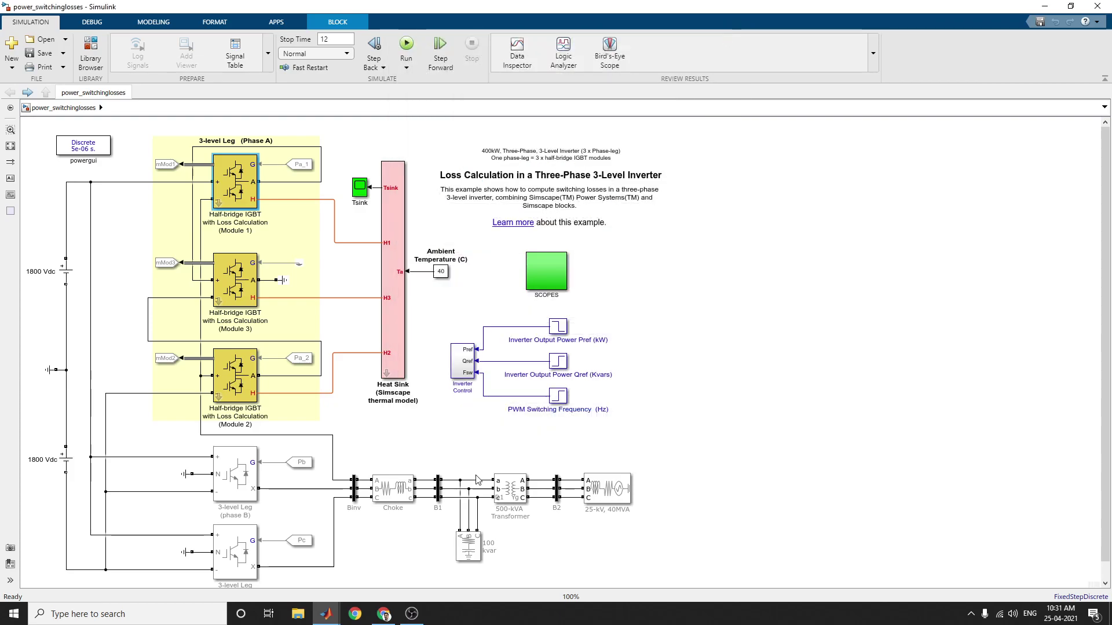
# Check the general block parameters of the half-bridge IGBT Module 3 and close its parameter dialog.
pyautogui.click(538, 289)
pyautogui.click(522, 496)
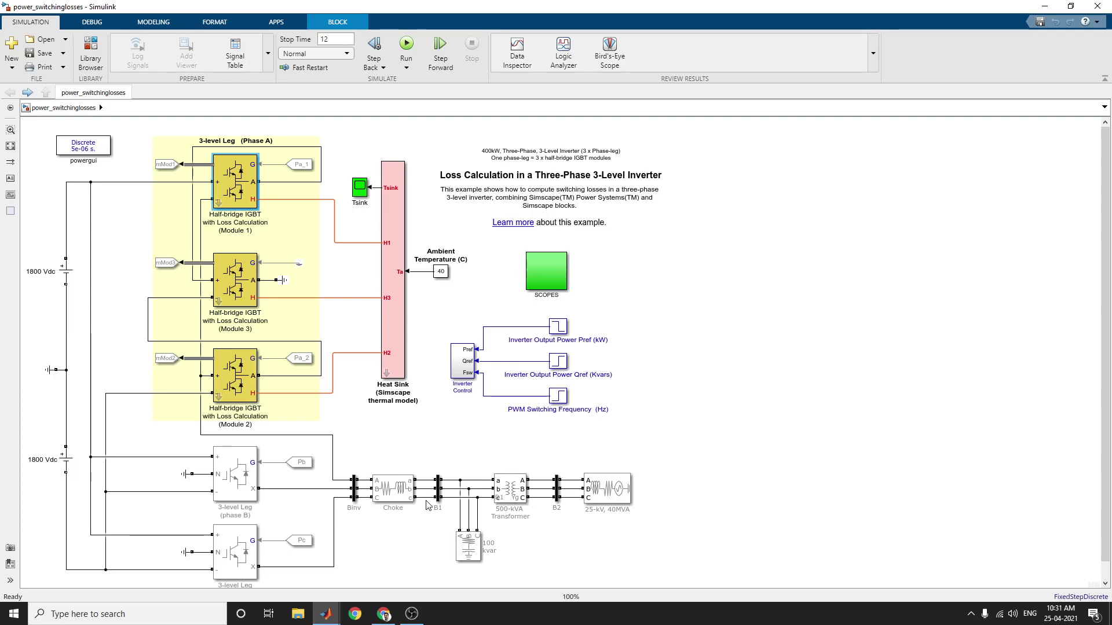
pyautogui.click(251, 470)
pyautogui.click(302, 237)
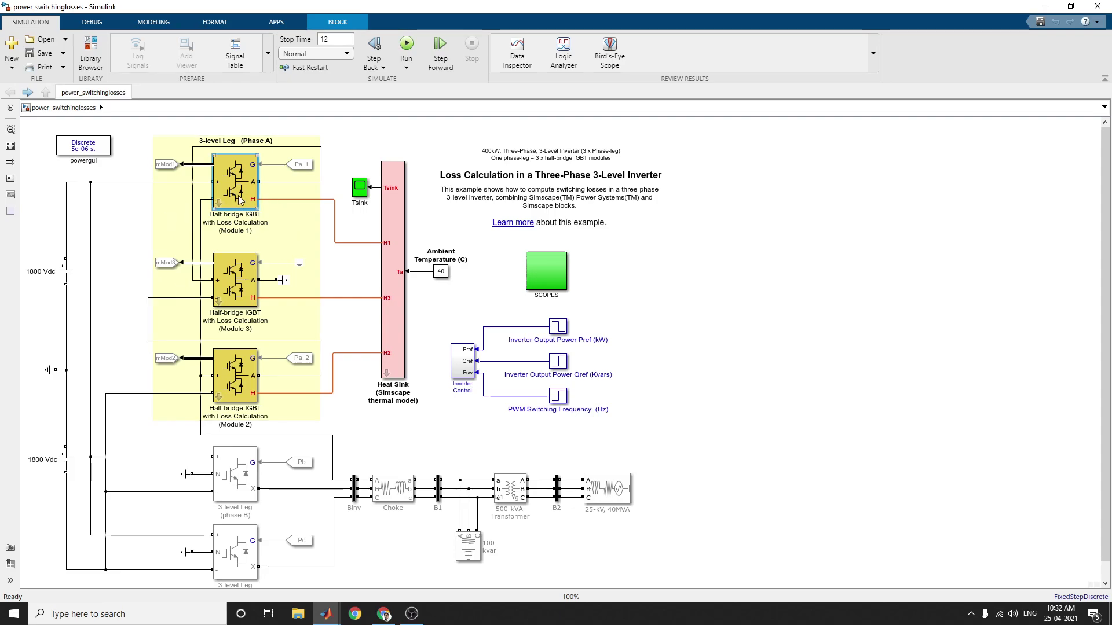
pyautogui.doubleClick(248, 275)
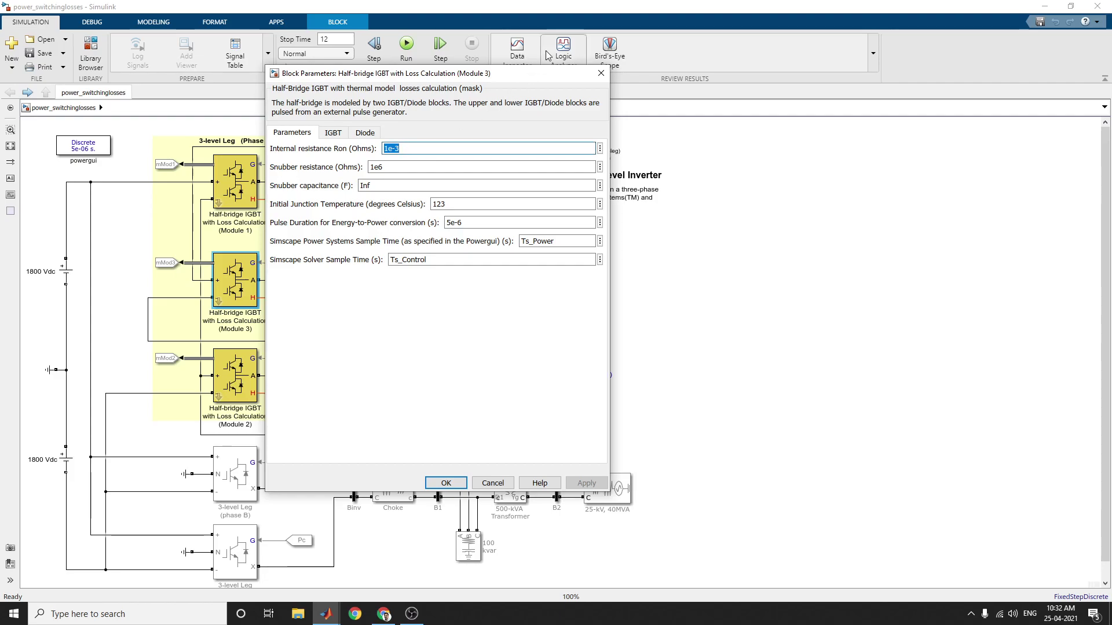
pyautogui.click(601, 73)
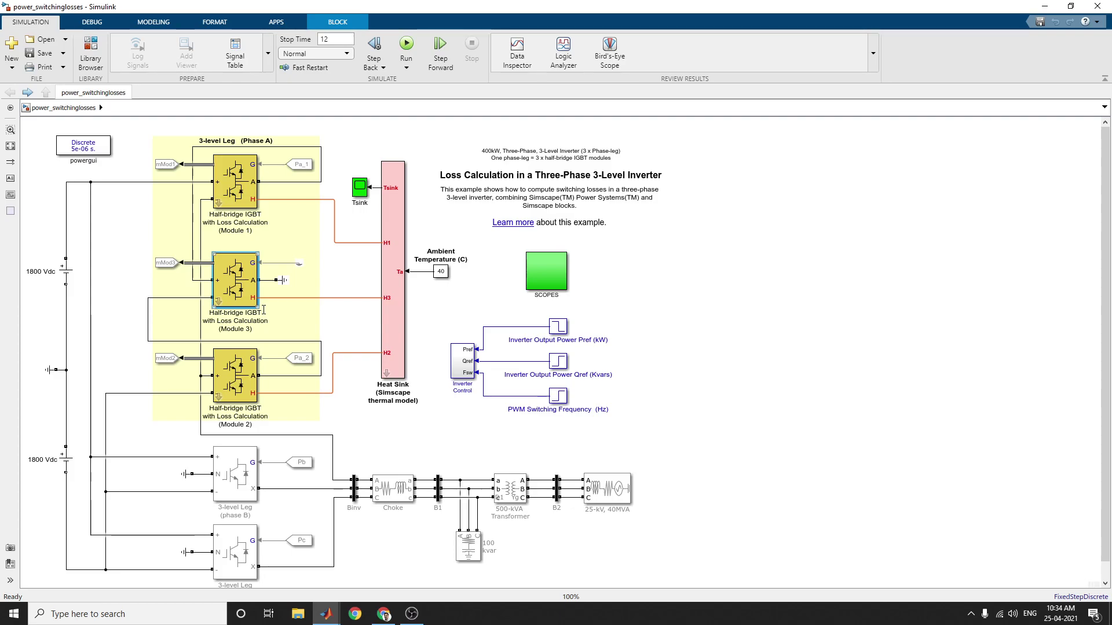
# Run the simulation and open the SCOPES subsystem.
pyautogui.click(316, 194)
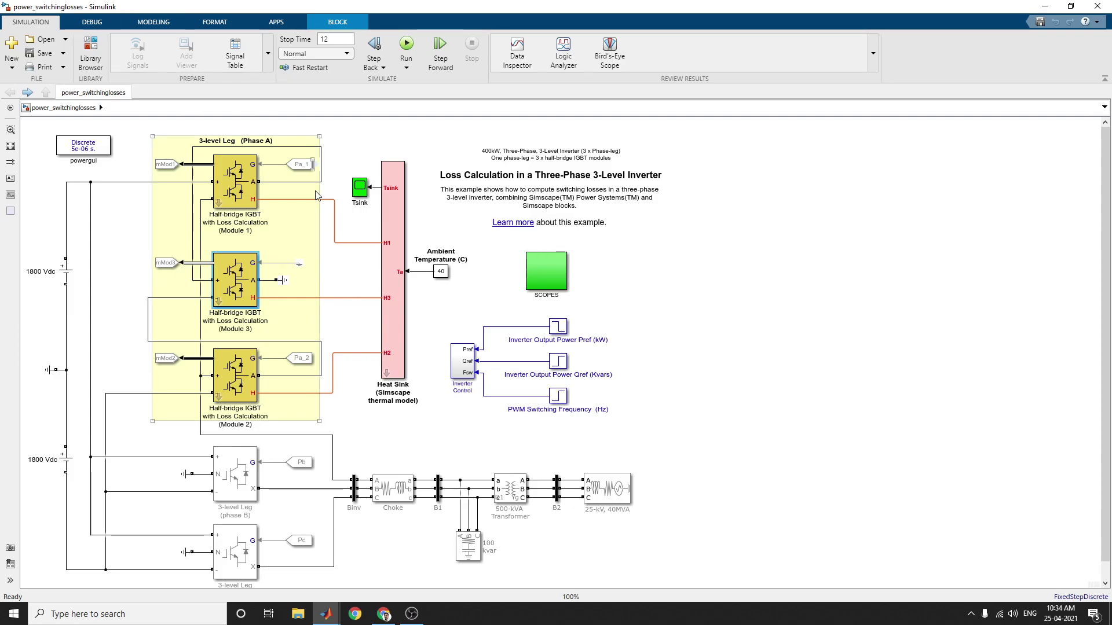
pyautogui.click(406, 46)
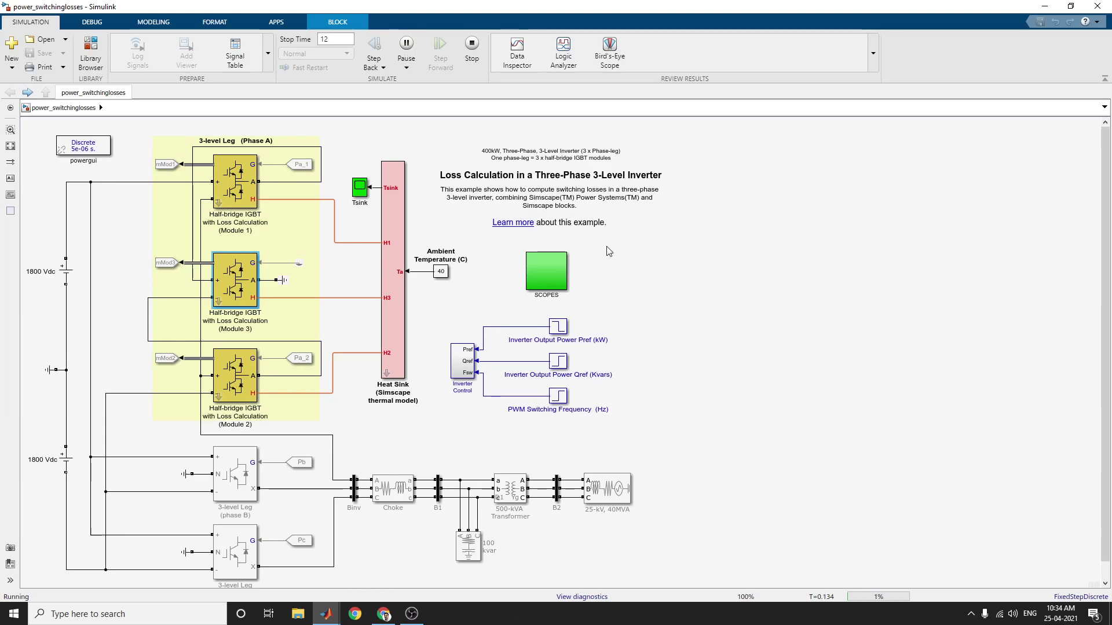
pyautogui.doubleClick(543, 270)
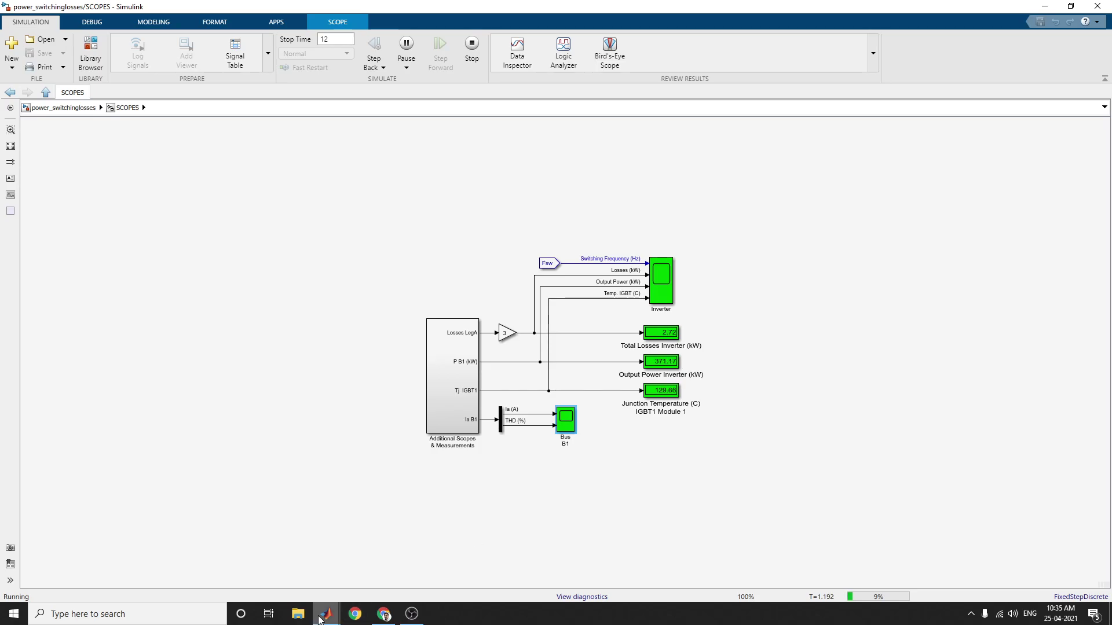
# Bring up the Inverter scope and move its window clear of the numeric displays in the SCOPES subsystem.
pyautogui.moveTo(321, 619)
pyautogui.click(443, 563)
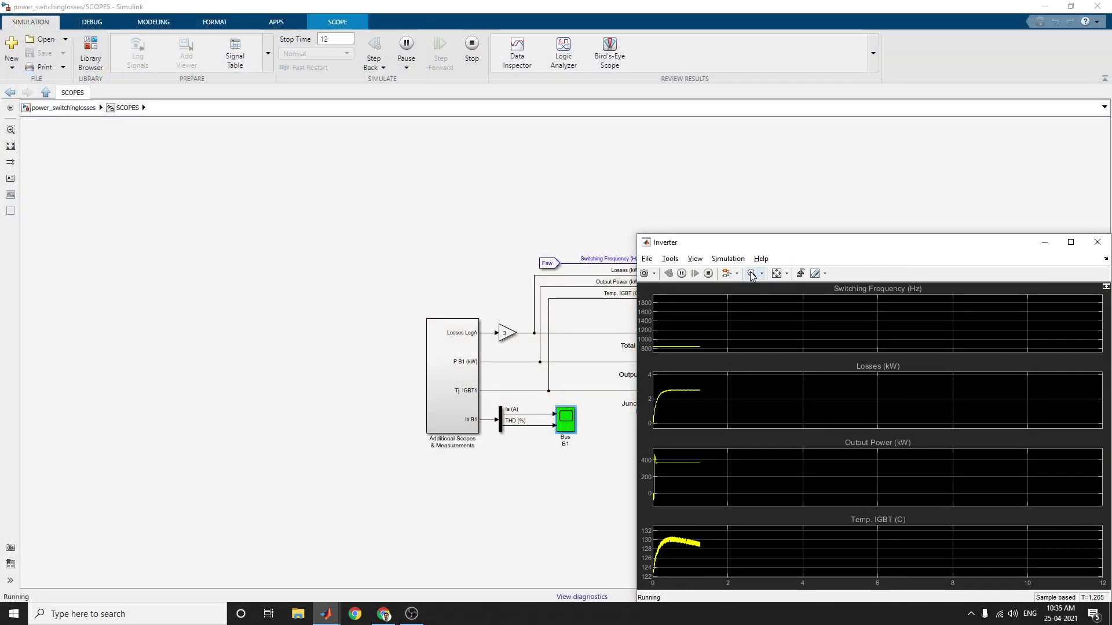
pyautogui.moveTo(753, 247); pyautogui.dragTo(151, 12)
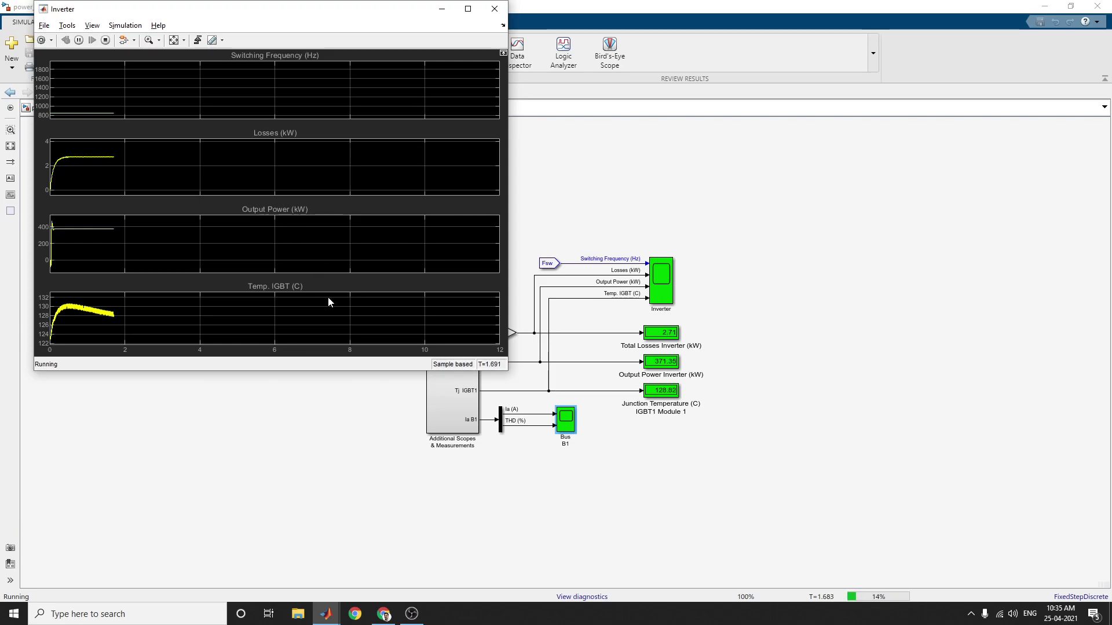
# Display the Bus B1 scope at its normal window size and the Tsink scope alongside the Inverter scope.
pyautogui.click(317, 614)
pyautogui.click(556, 504)
pyautogui.moveTo(759, 25); pyautogui.dragTo(596, 0)
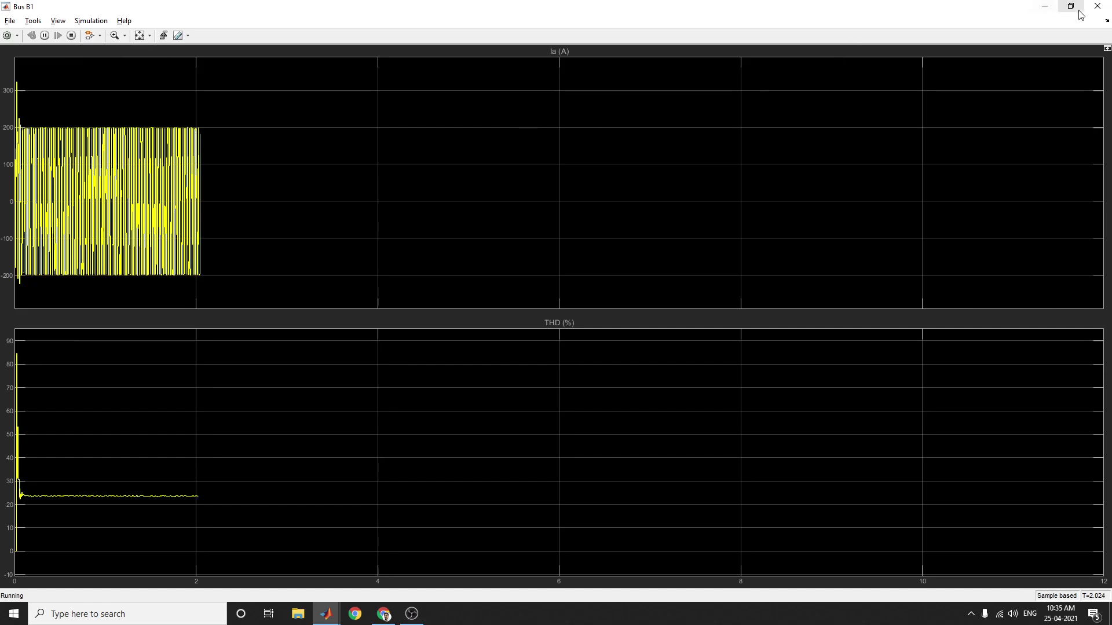
pyautogui.click(1080, 15)
pyautogui.moveTo(320, 619)
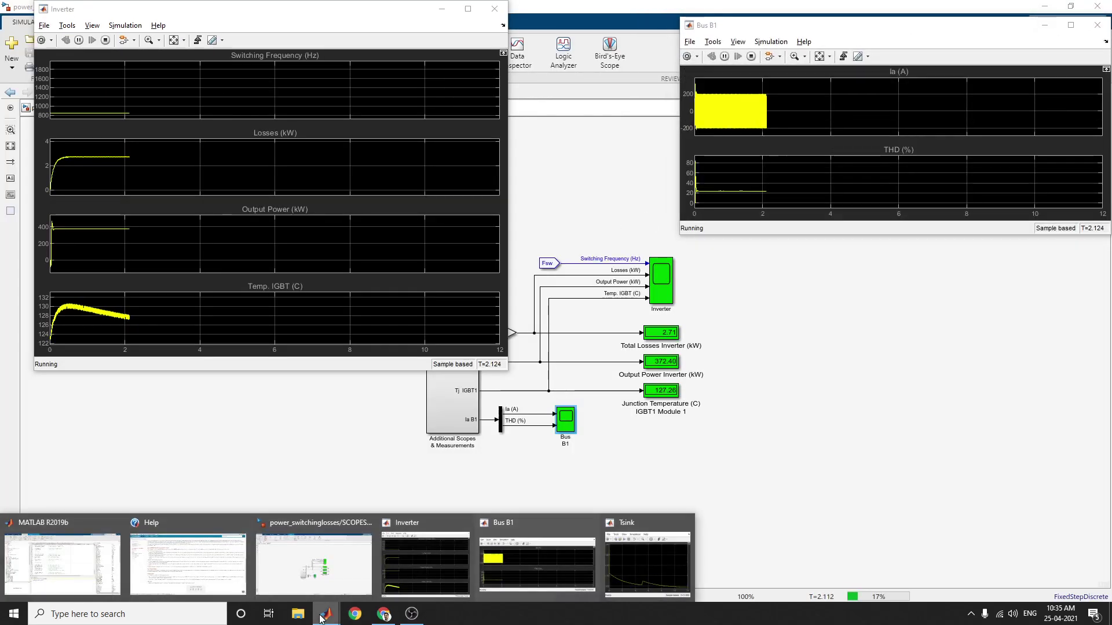
pyautogui.click(647, 559)
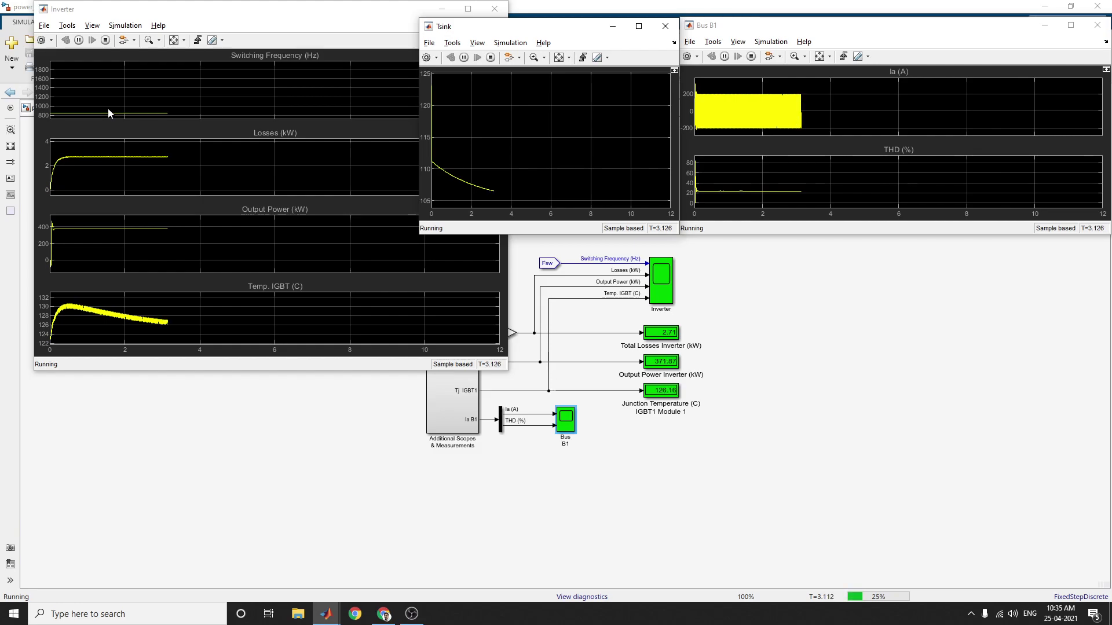
# Rescale the Inverter scope's axes to fit its signals and move the window below the Tsink and Bus B1 scopes.
pyautogui.click(333, 611)
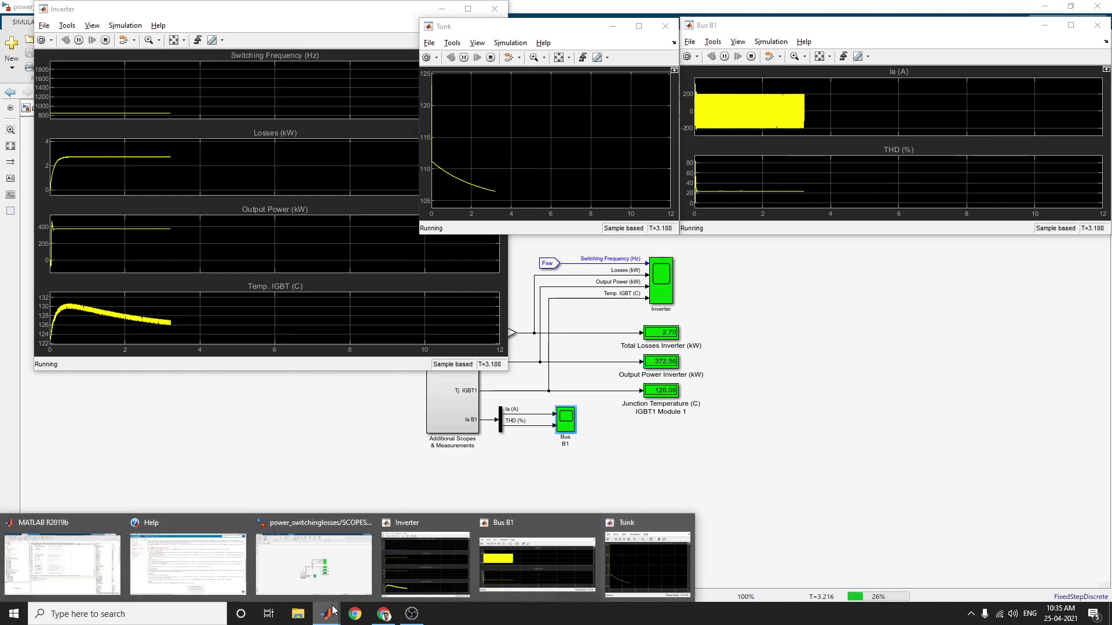
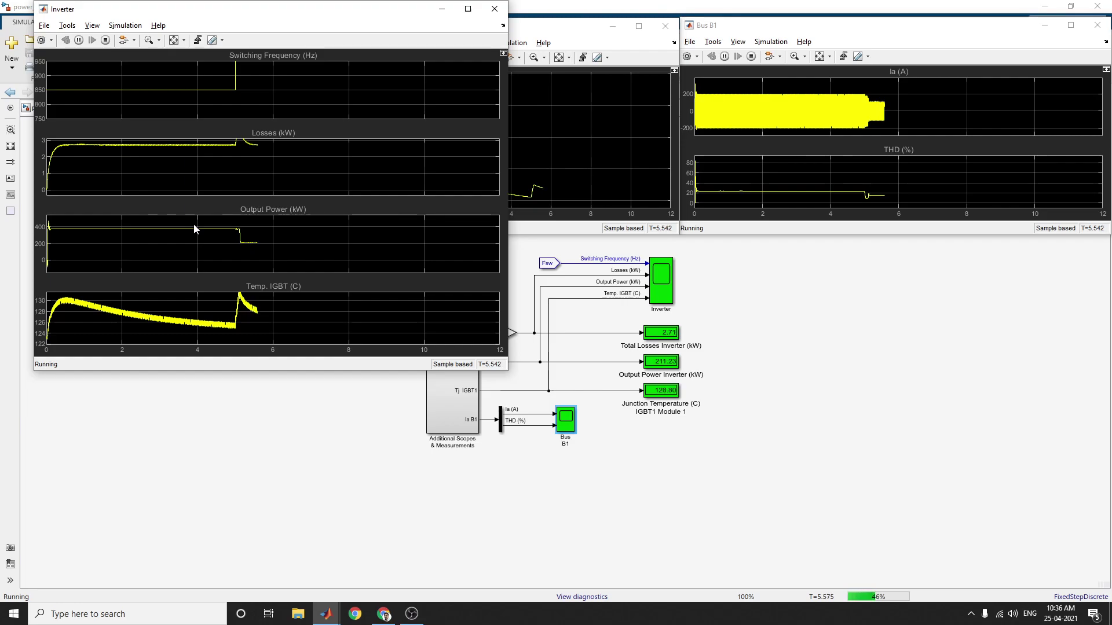
pyautogui.click(173, 41)
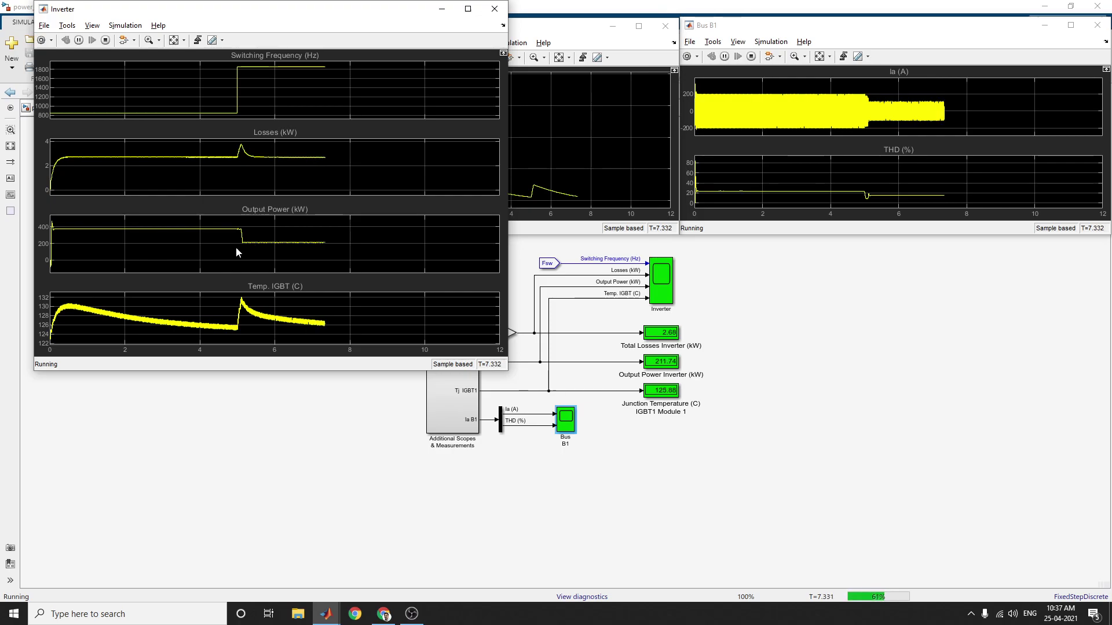
pyautogui.moveTo(268, 5); pyautogui.dragTo(603, 251)
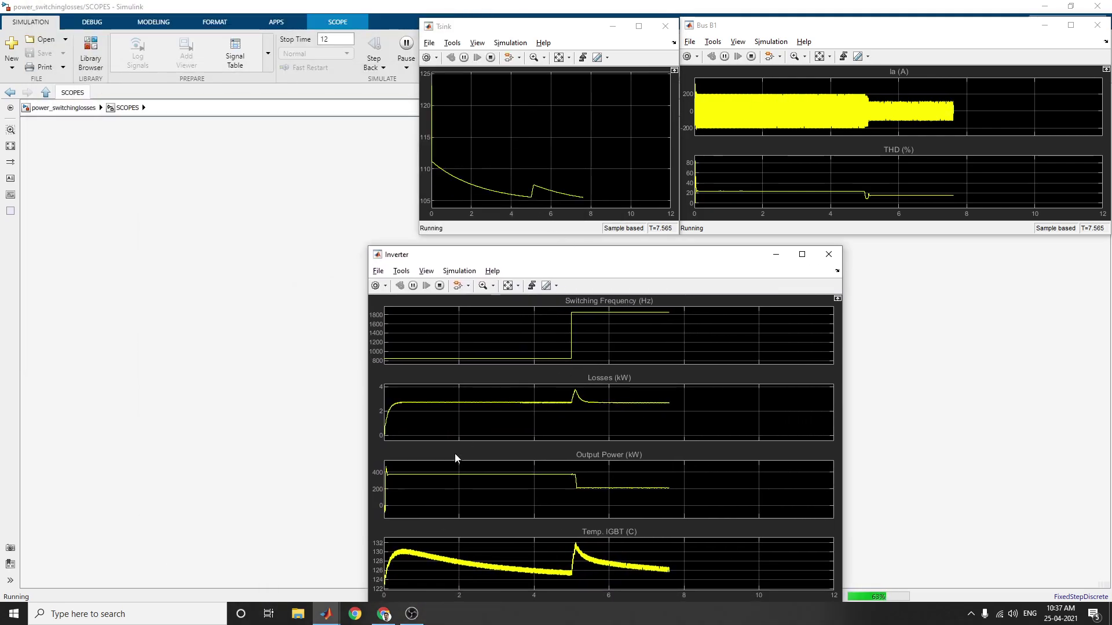
# Bring the SCOPES subsystem back to the front and return to the top level of the power_switchinglosses model.
pyautogui.moveTo(325, 613)
pyautogui.click(315, 571)
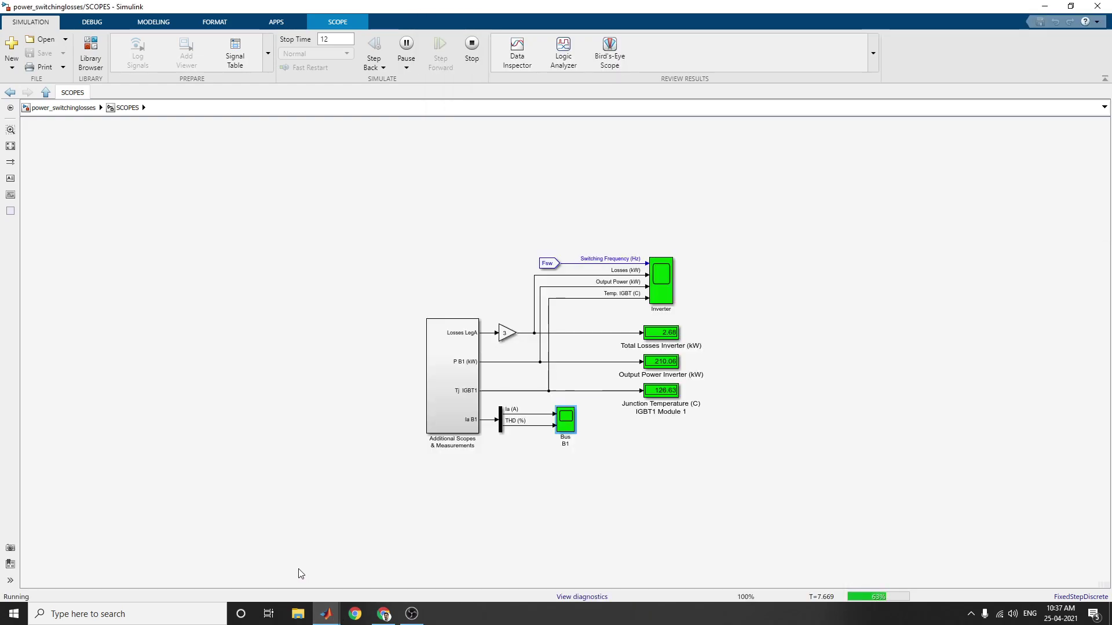
pyautogui.click(11, 93)
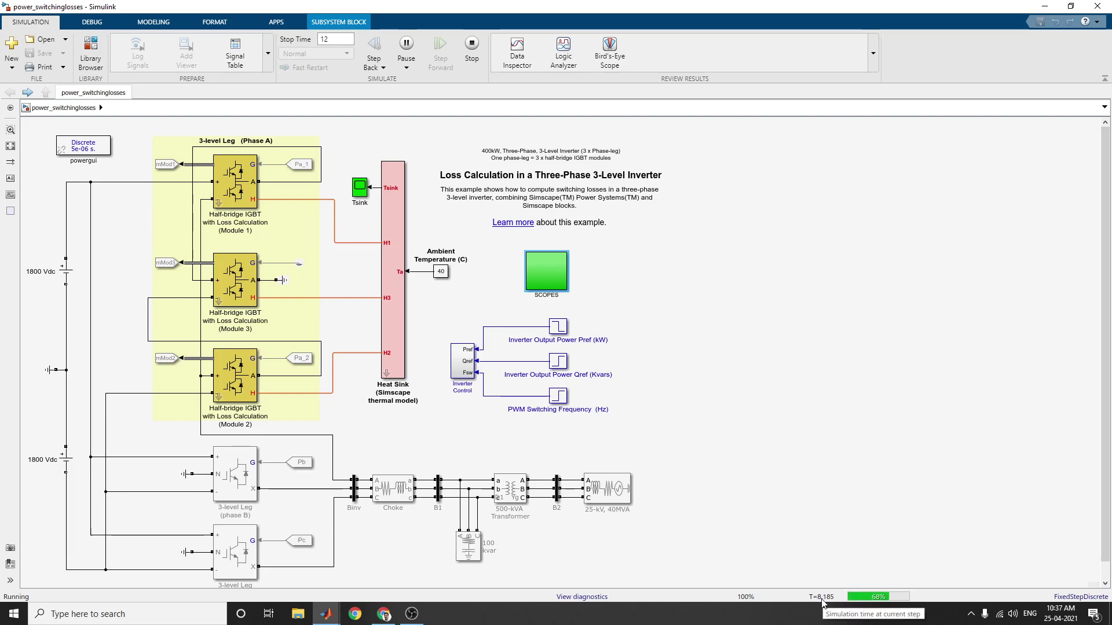
# Show the Bus B1 scope over the model and enlarge its window in height and width.
pyautogui.click(338, 618)
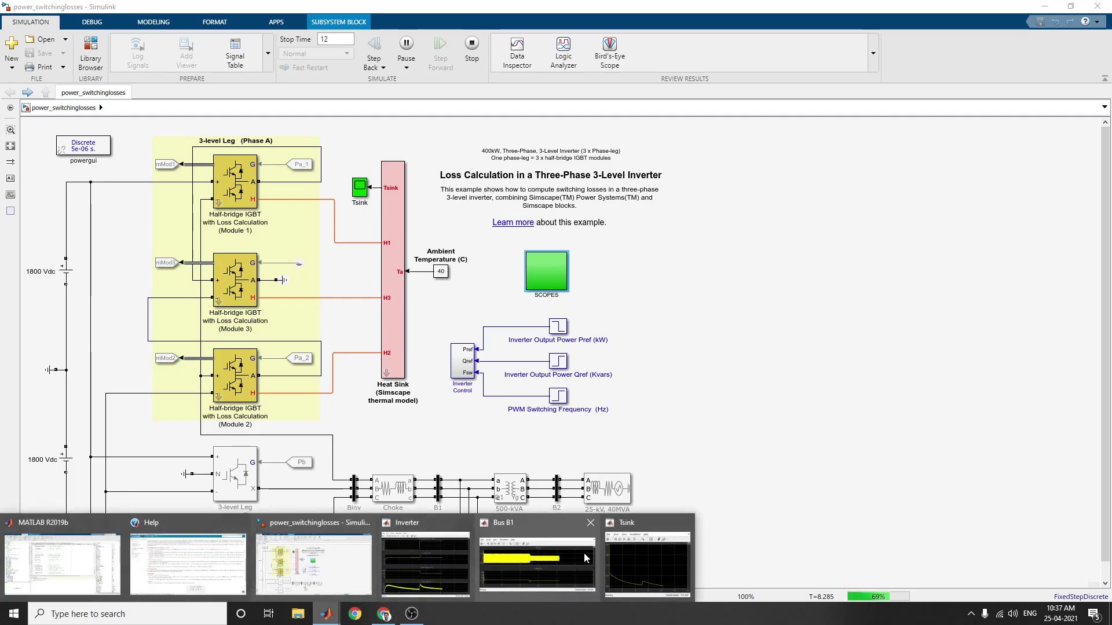
pyautogui.click(584, 554)
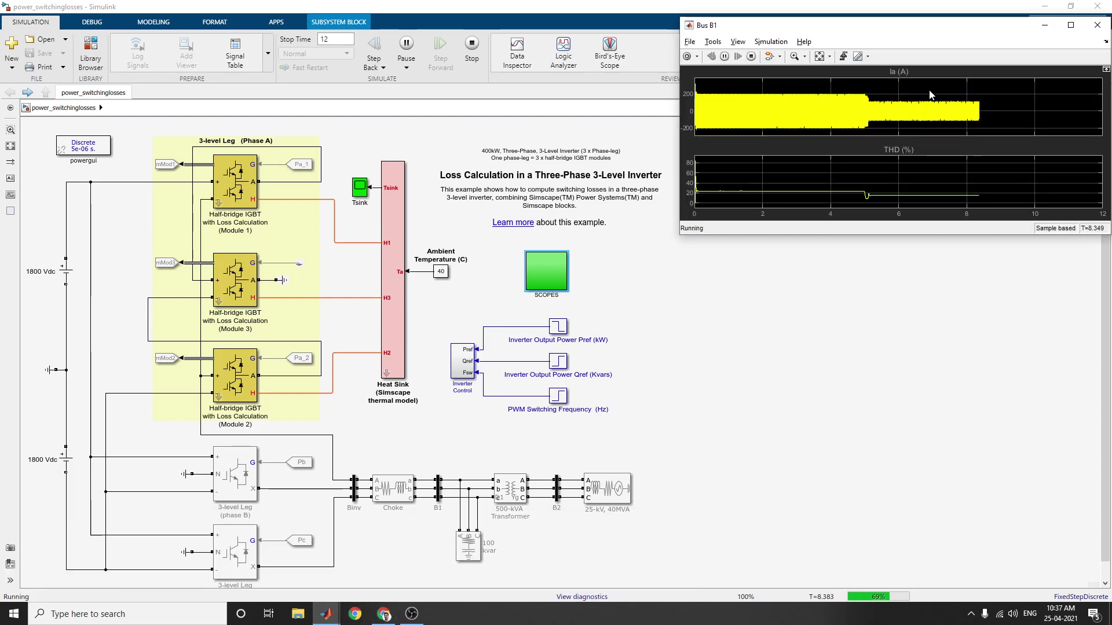
pyautogui.moveTo(889, 235); pyautogui.dragTo(889, 430)
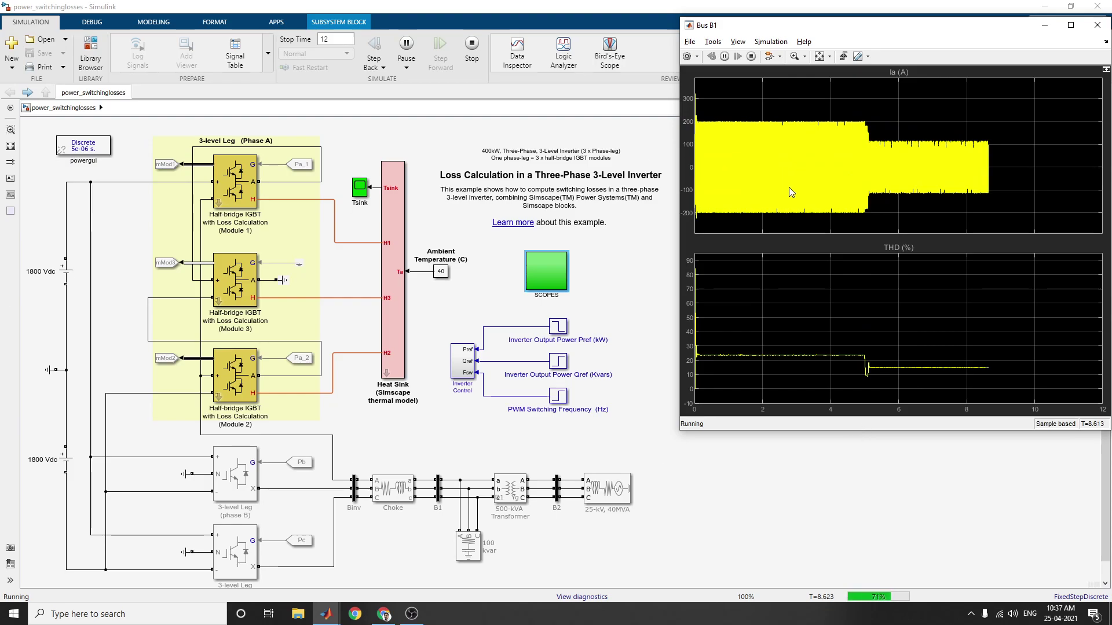
pyautogui.moveTo(680, 90); pyautogui.dragTo(567, 89)
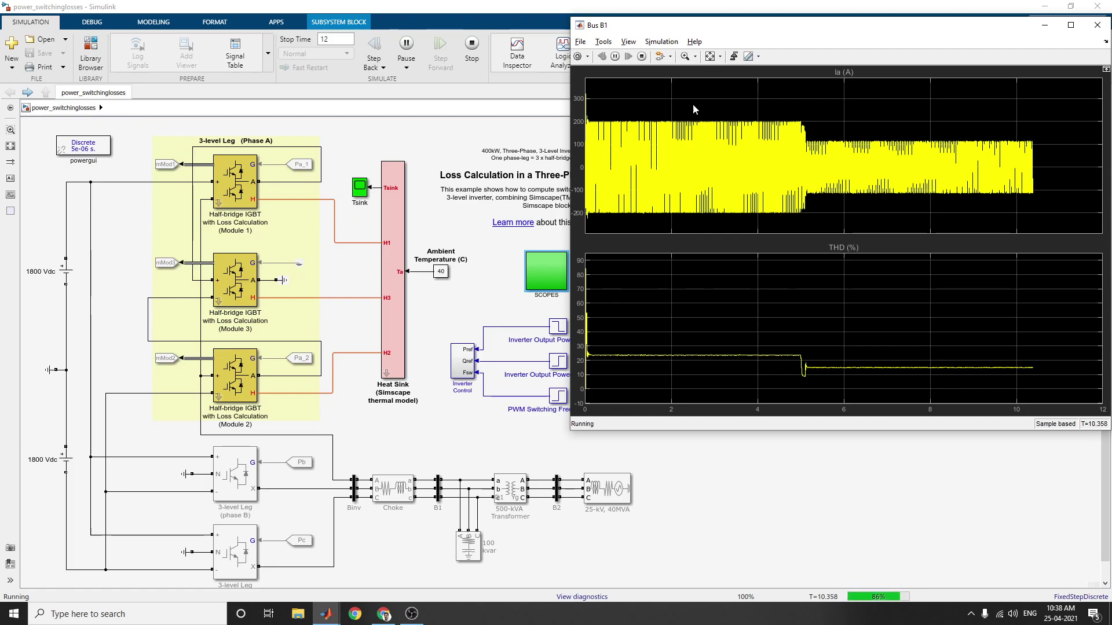
# Turn on the Peak Finder for the Ia (A) trace in the Bus B1 scope and label every listed peak except the highest.
pyautogui.click(603, 44)
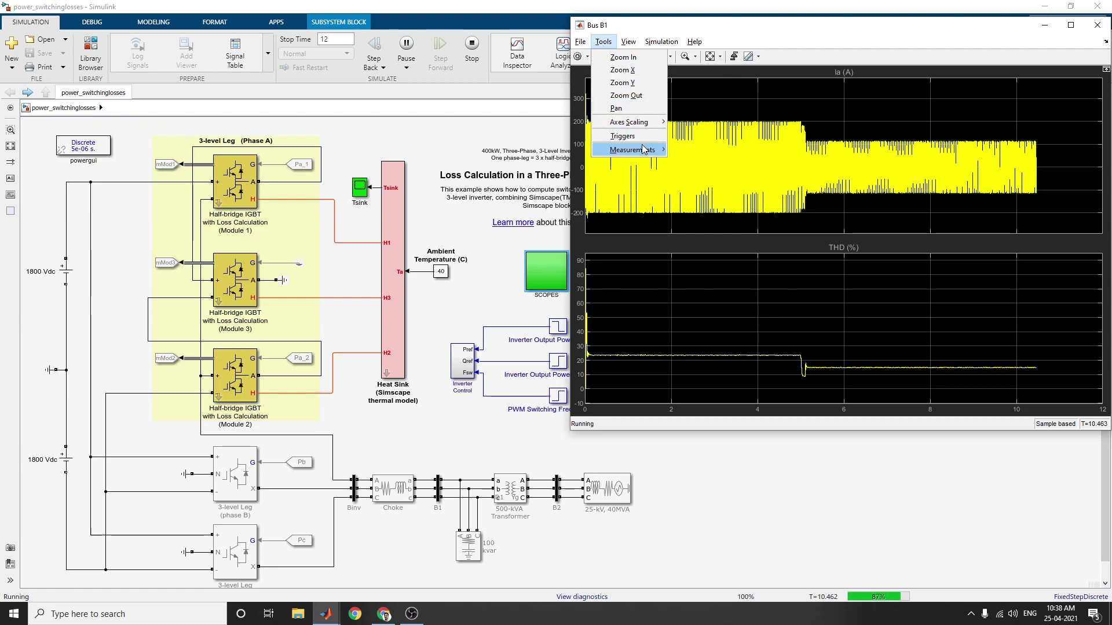
pyautogui.click(714, 206)
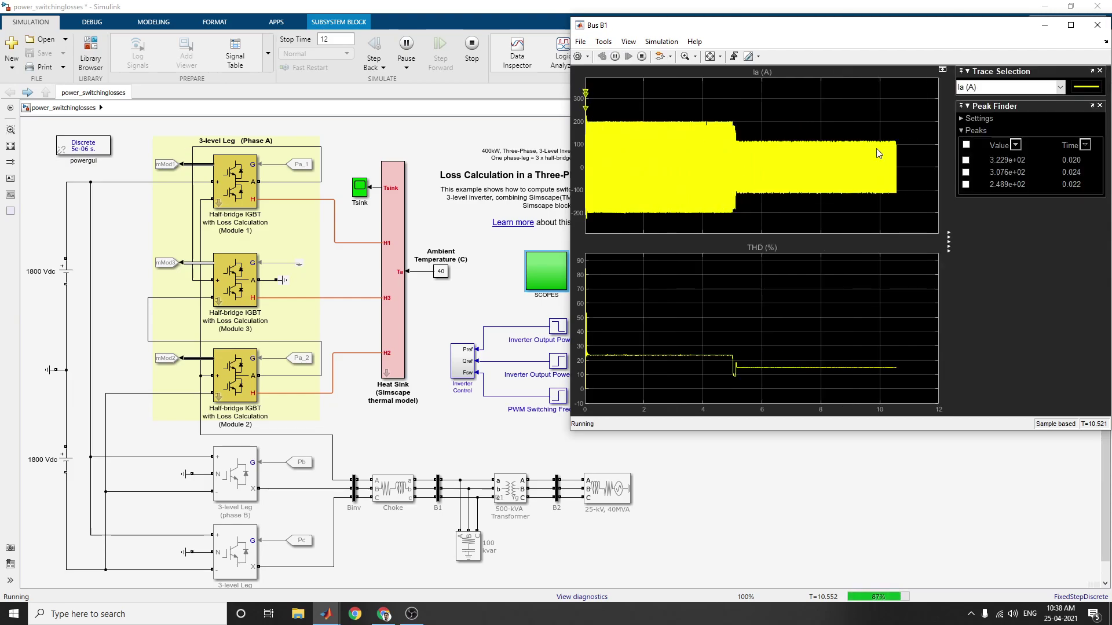
pyautogui.click(966, 145)
pyautogui.click(965, 161)
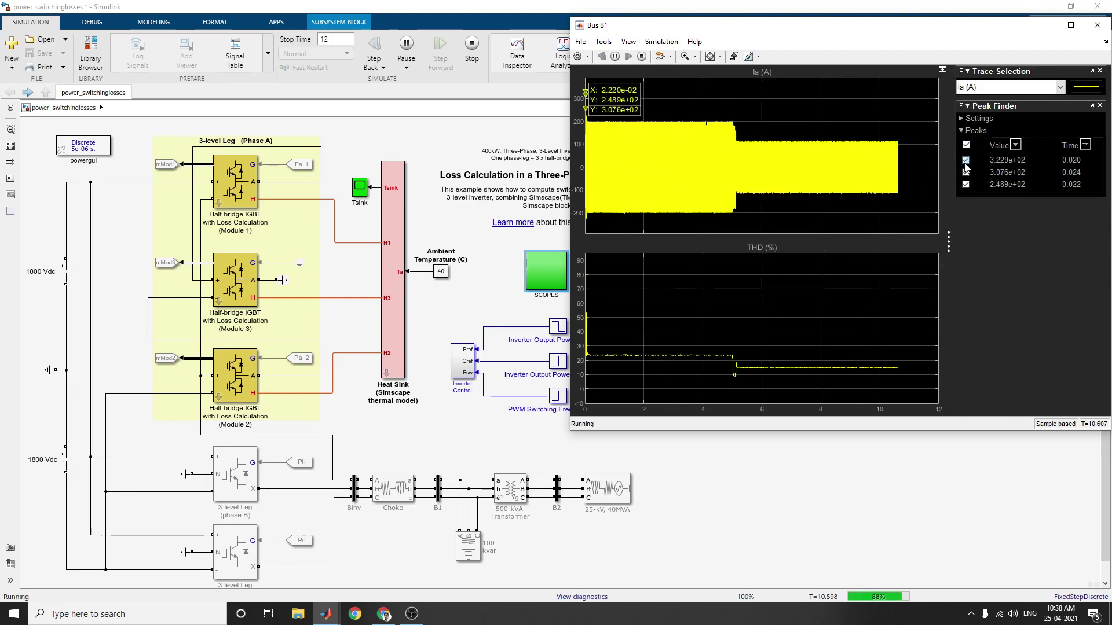
# Maximize the Bus B1 scope window and switch the measured trace to THD (%).
pyautogui.click(1070, 25)
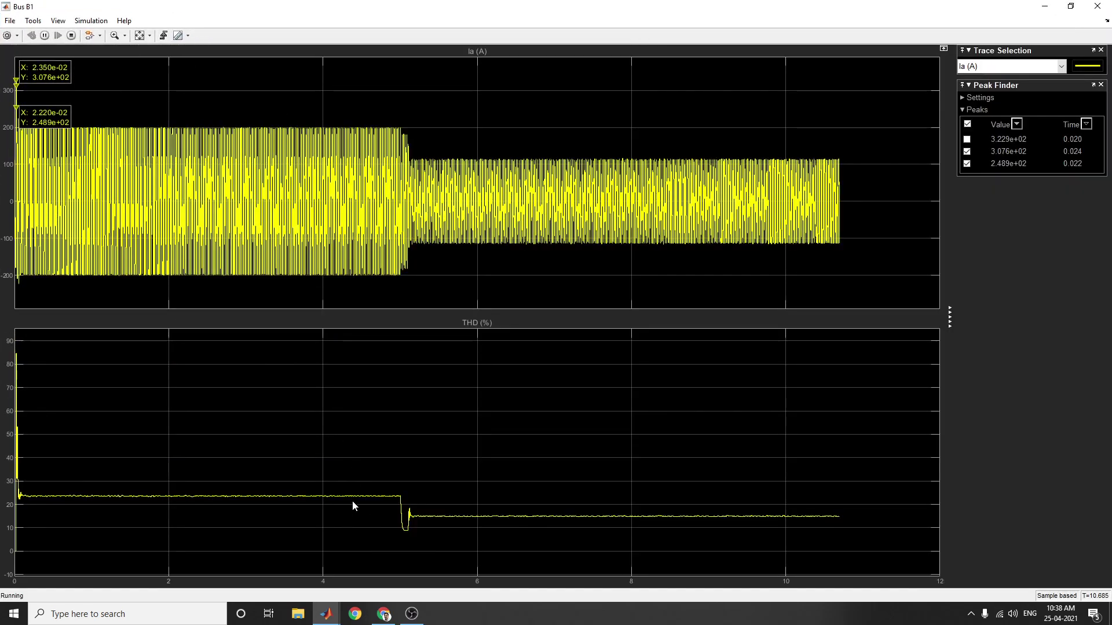
pyautogui.click(1061, 67)
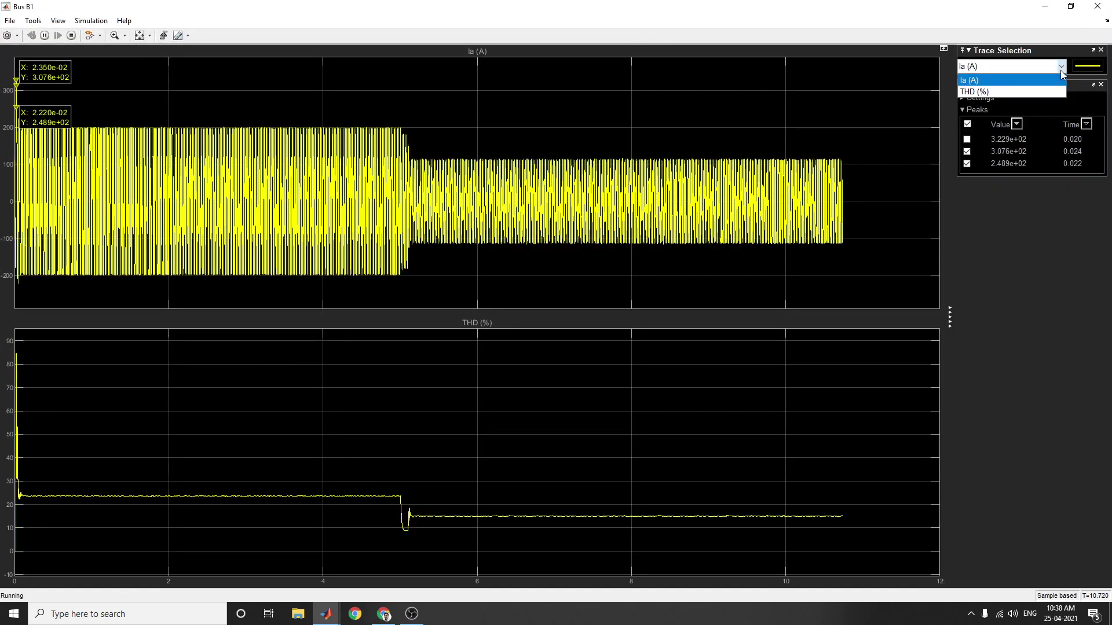
pyautogui.click(1015, 95)
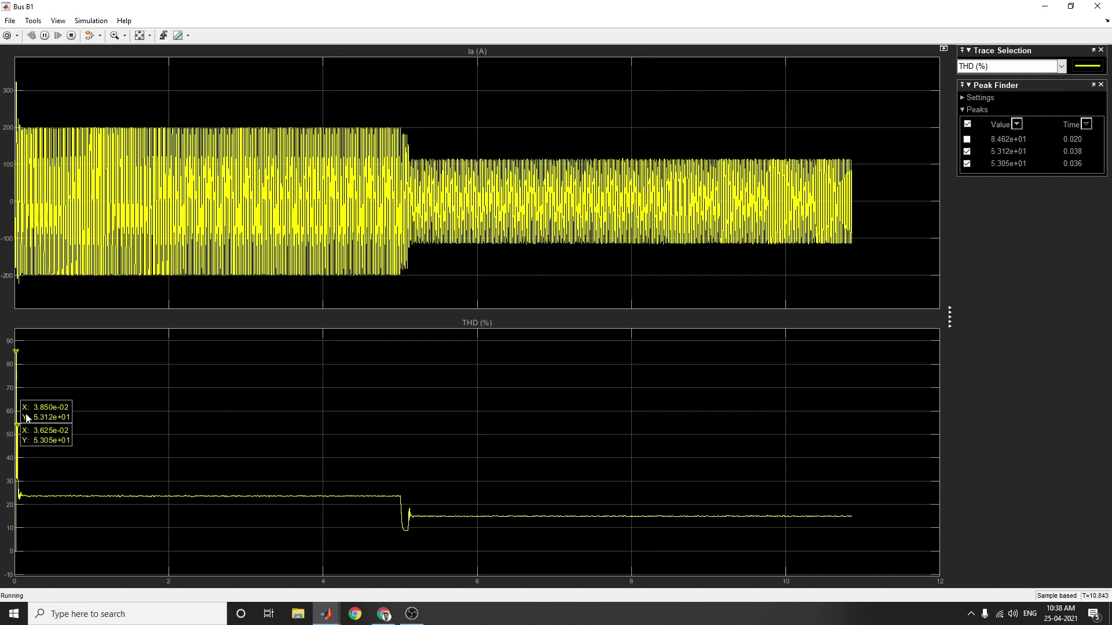
pyautogui.click(114, 36)
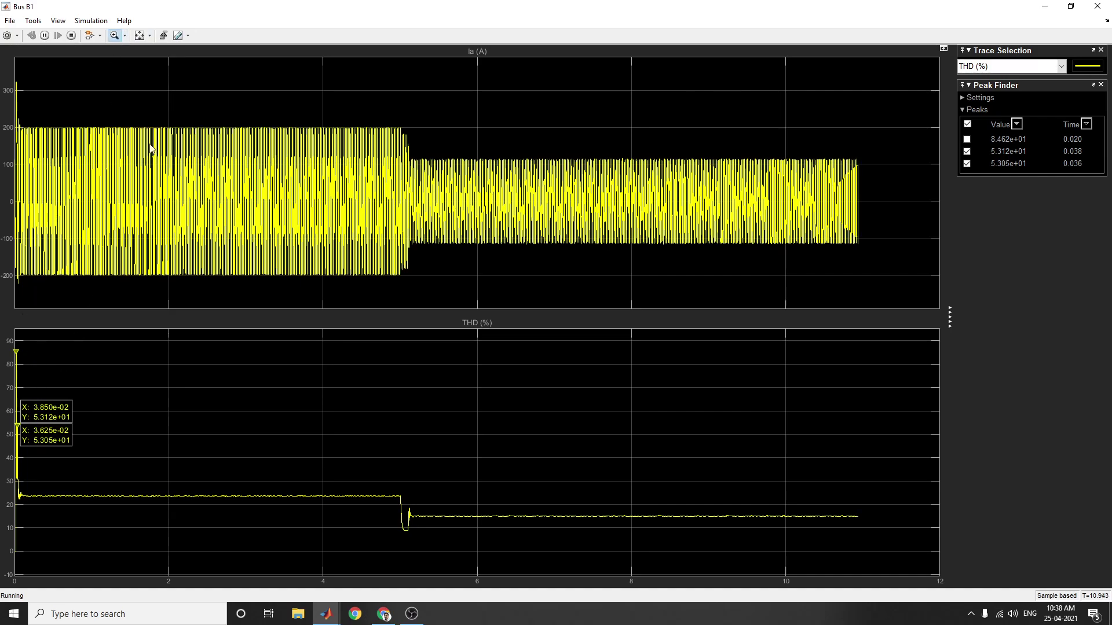
pyautogui.click(144, 82)
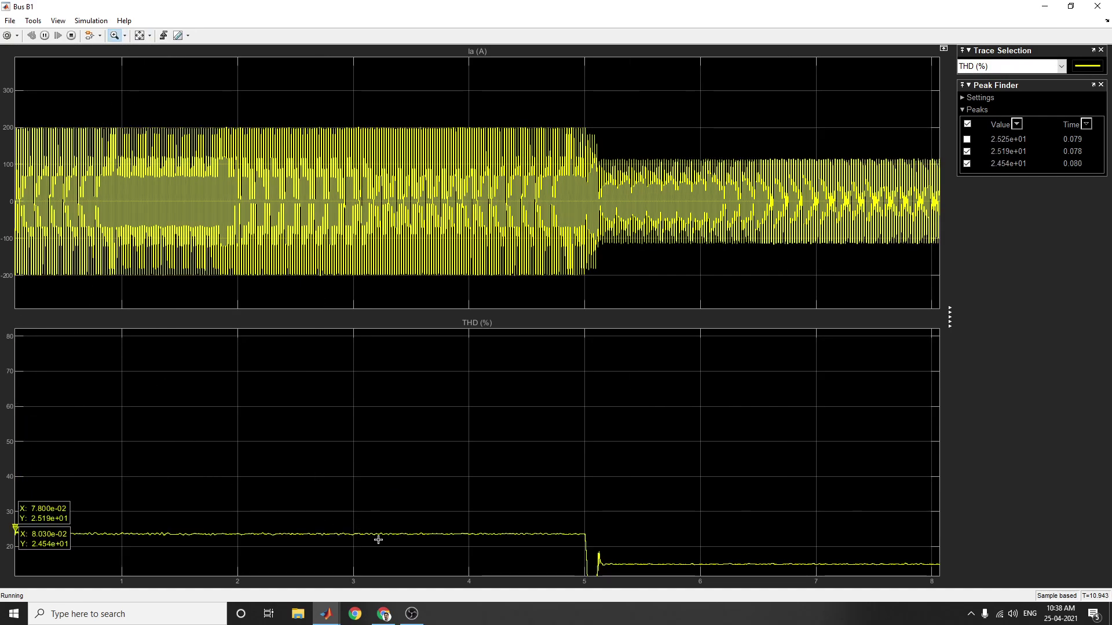
pyautogui.click(141, 37)
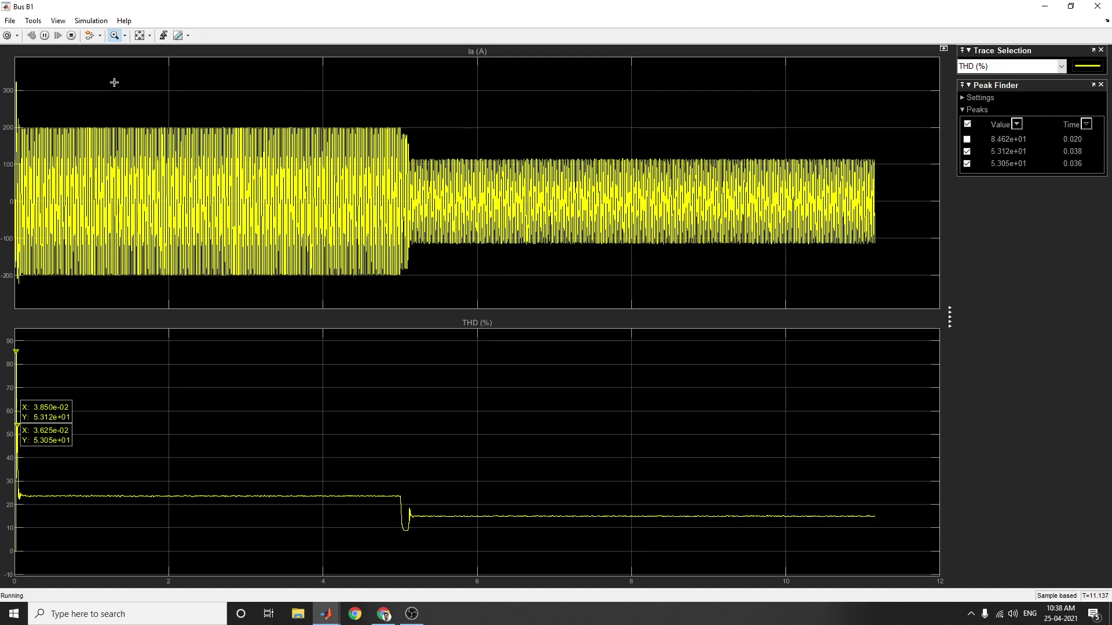
# Zoom both Bus B1 plots along the time axis only, to the range of about 0.045 to 0.15 s.
pyautogui.click(124, 36)
pyautogui.click(117, 58)
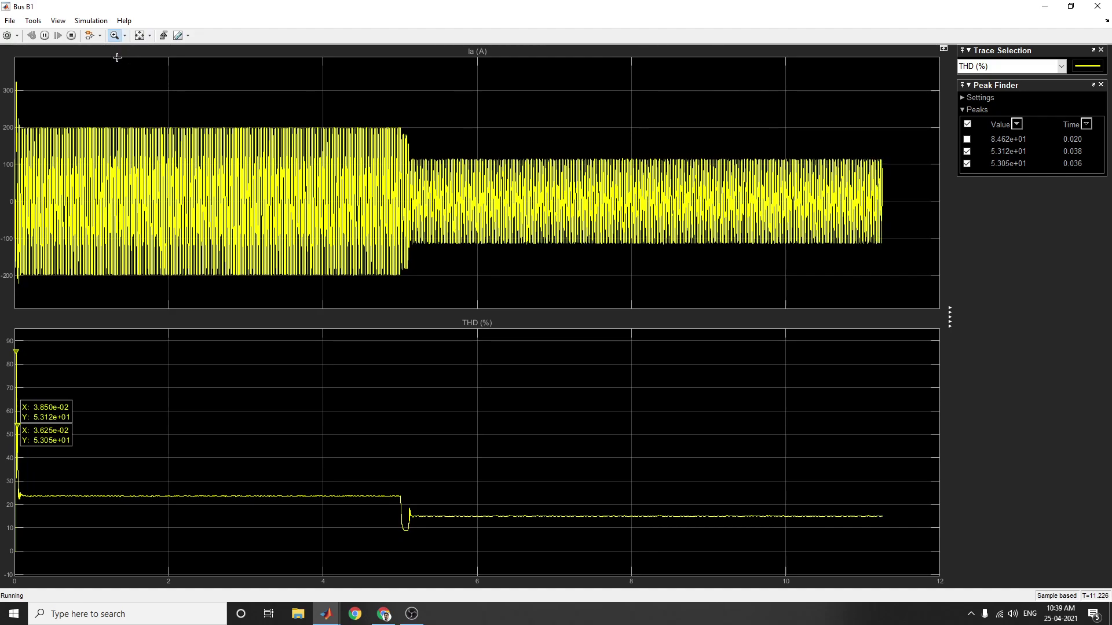
pyautogui.click(24, 412)
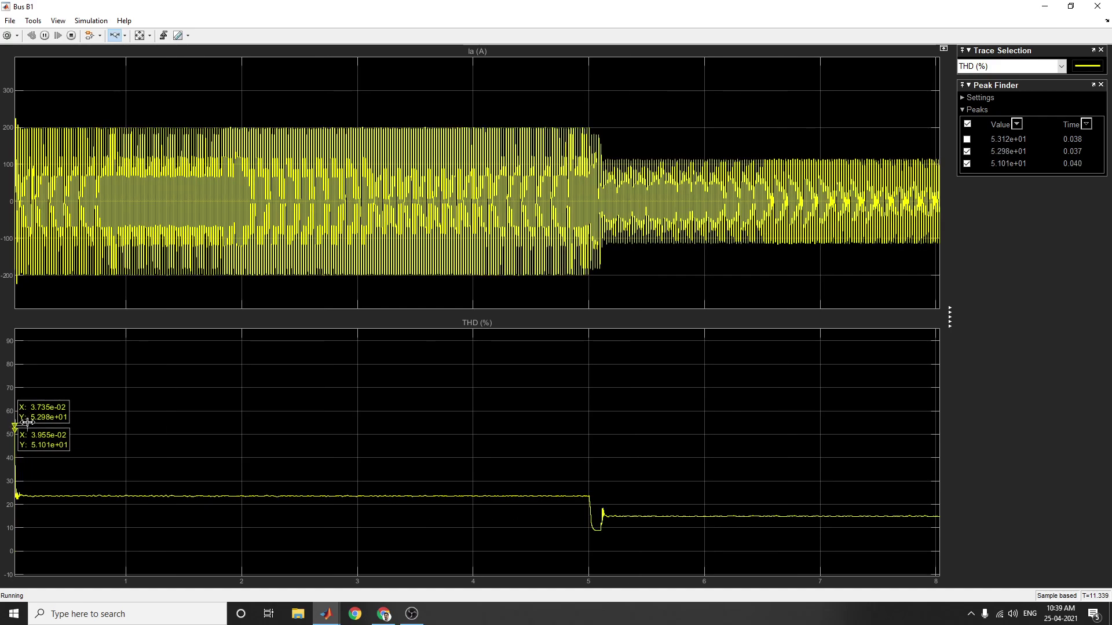
pyautogui.moveTo(15, 426); pyautogui.dragTo(28, 427)
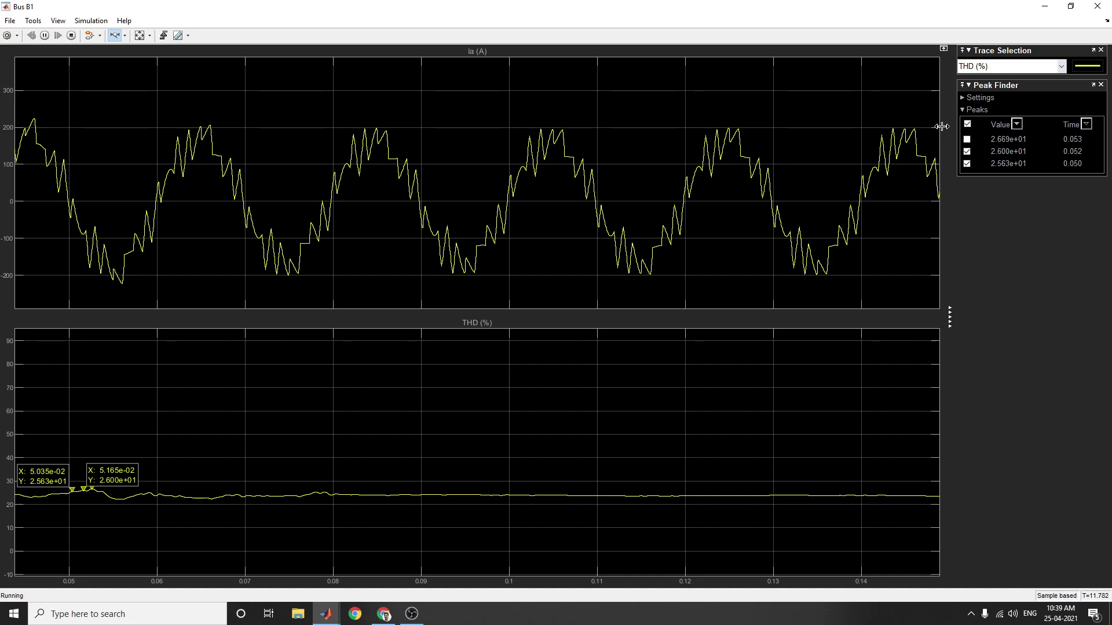
# Expand the Peak Finder settings and show the legend in both Bus B1 plots.
pyautogui.click(964, 98)
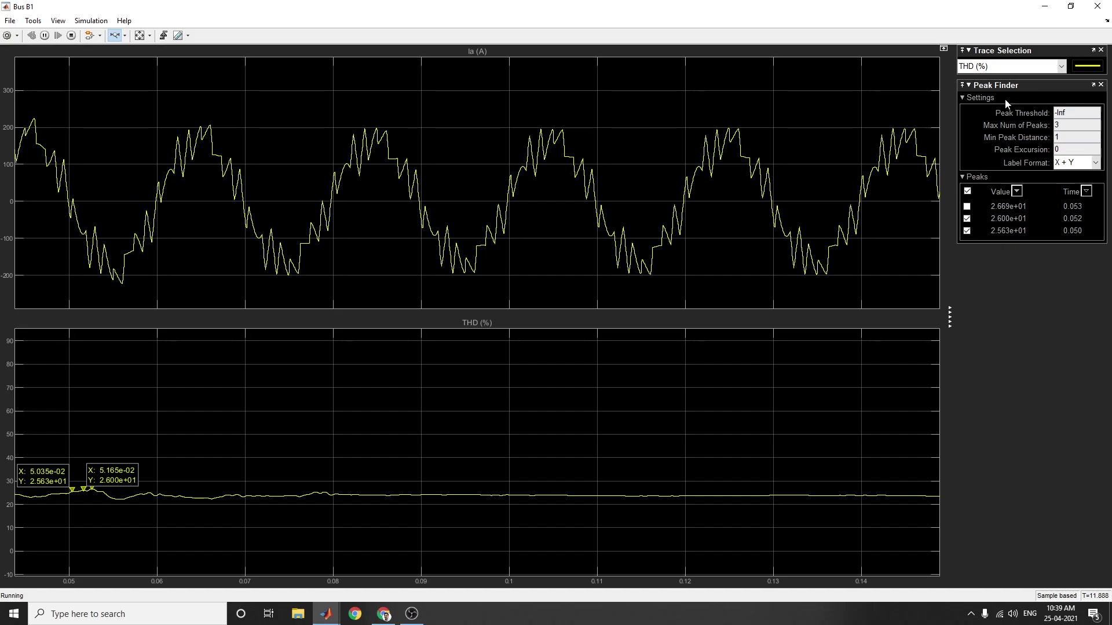
pyautogui.click(64, 27)
pyautogui.click(91, 76)
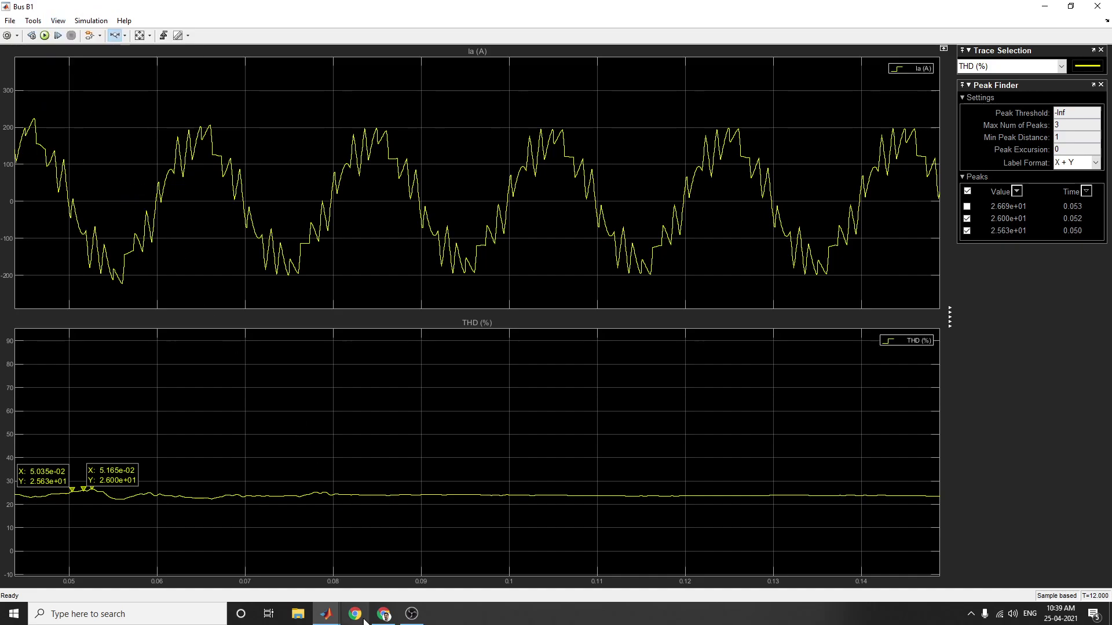
# Bring the power_switchinglosses model window back to the front at its top-level diagram.
pyautogui.moveTo(327, 620)
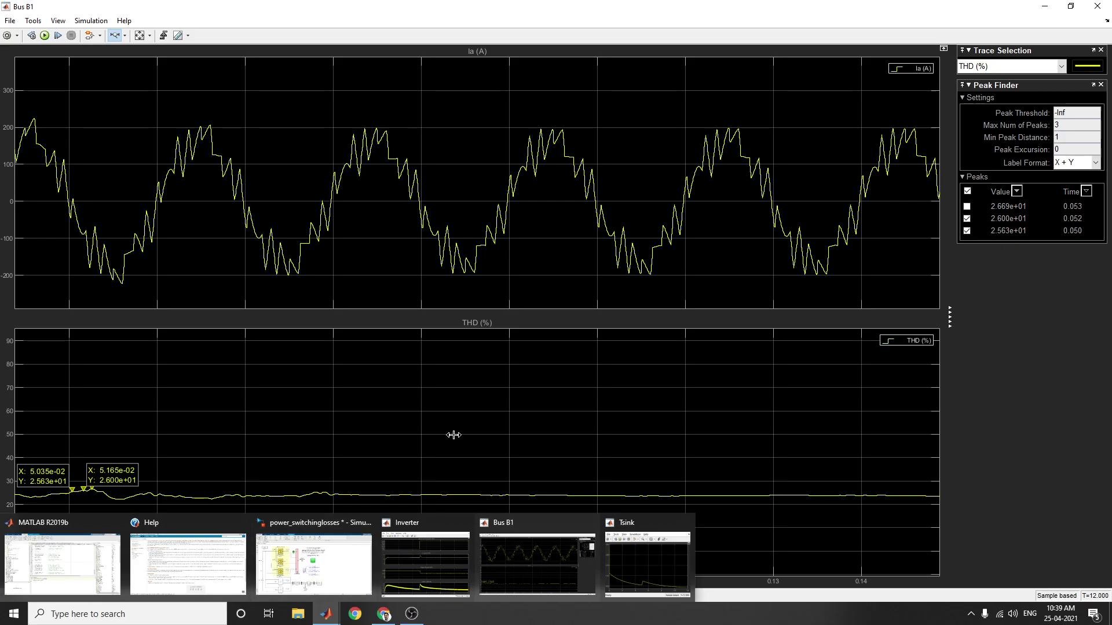
pyautogui.click(312, 556)
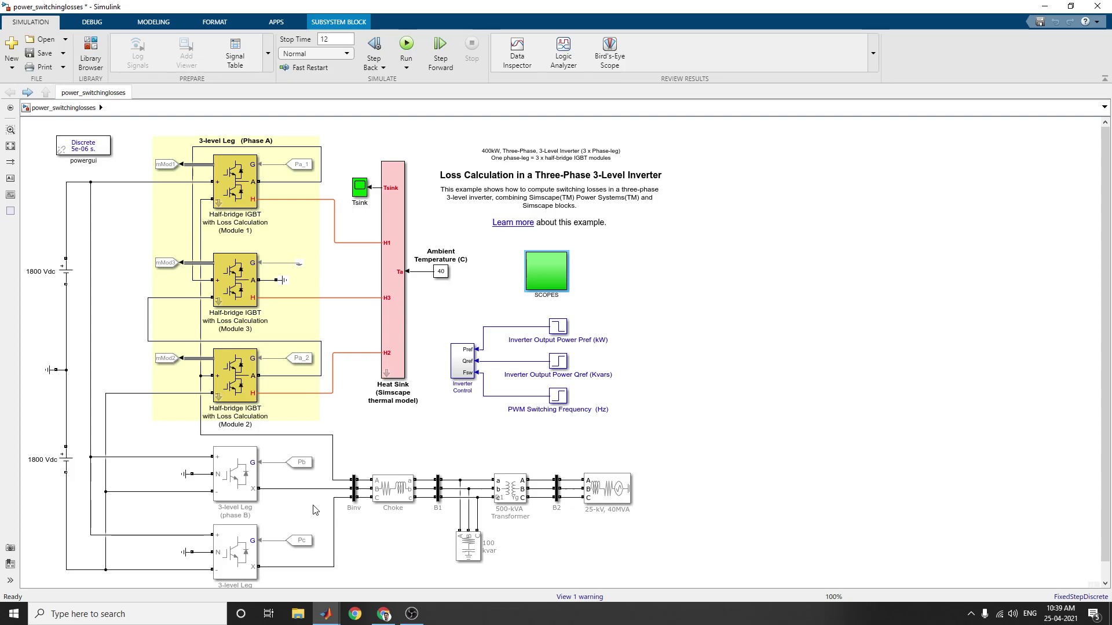
pyautogui.click(627, 214)
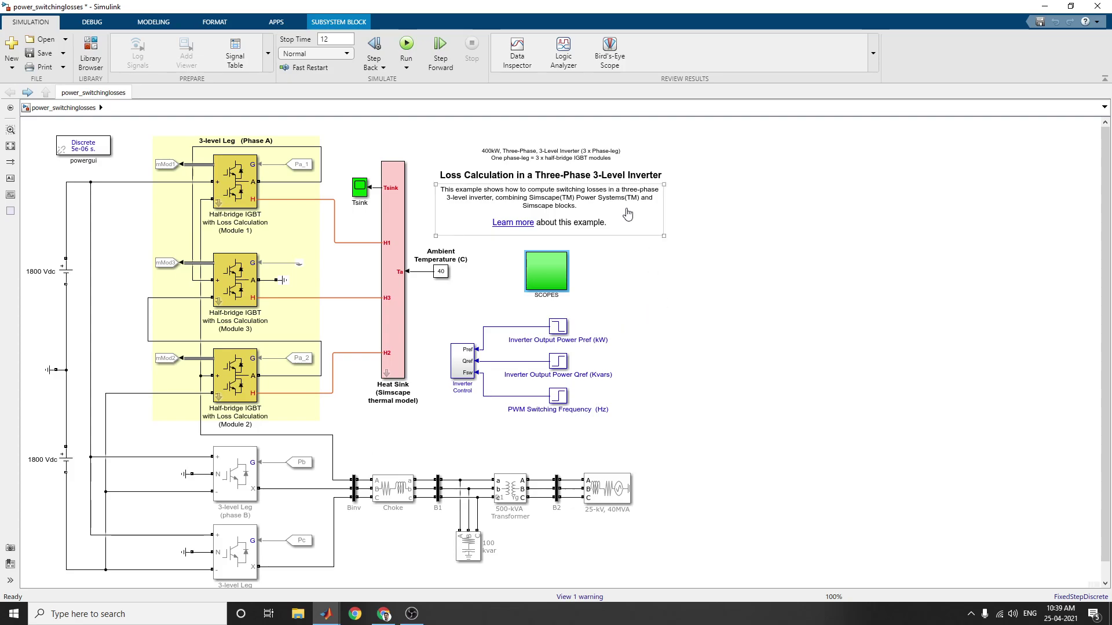
pyautogui.click(621, 430)
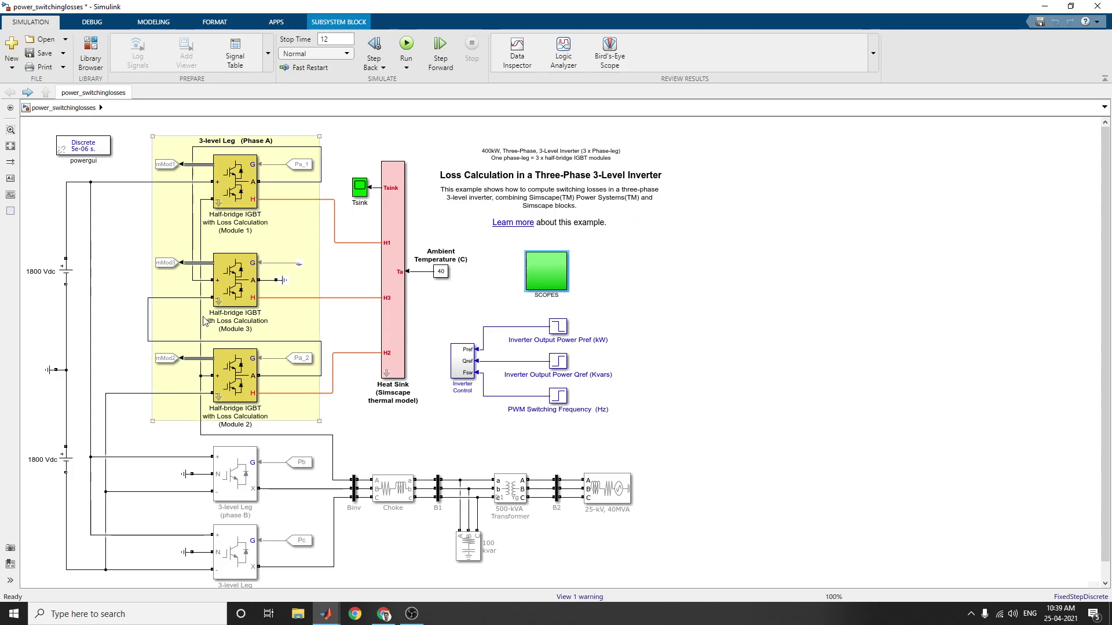